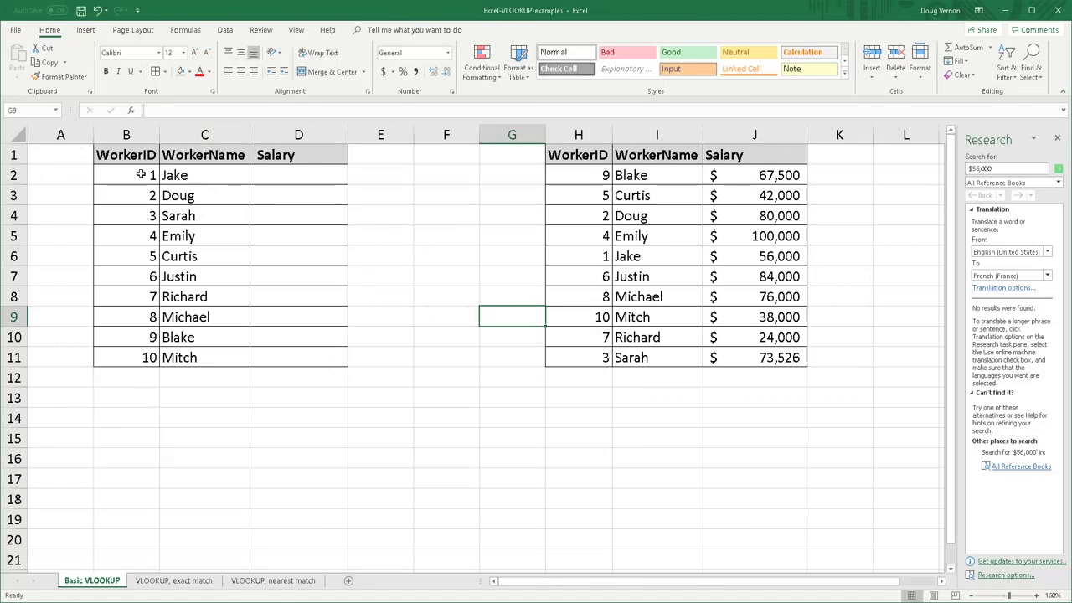
# Step: Insert a VLOOKUP function in cell D2 with the whole WorkerID column B:B as its lookup value
pyautogui.moveTo(141, 176); pyautogui.dragTo(216, 357)
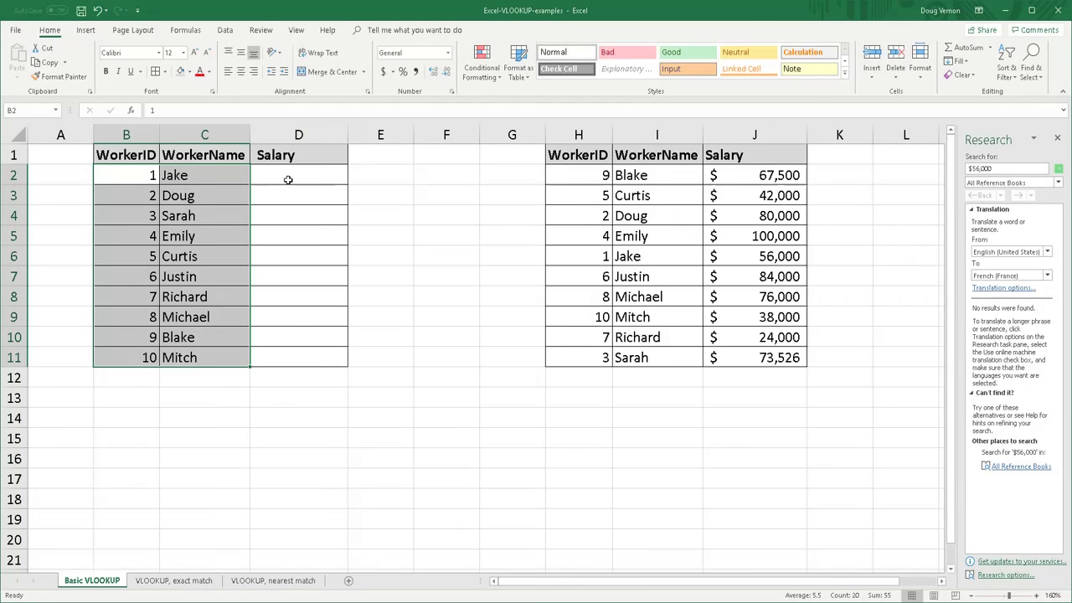
pyautogui.click(287, 179)
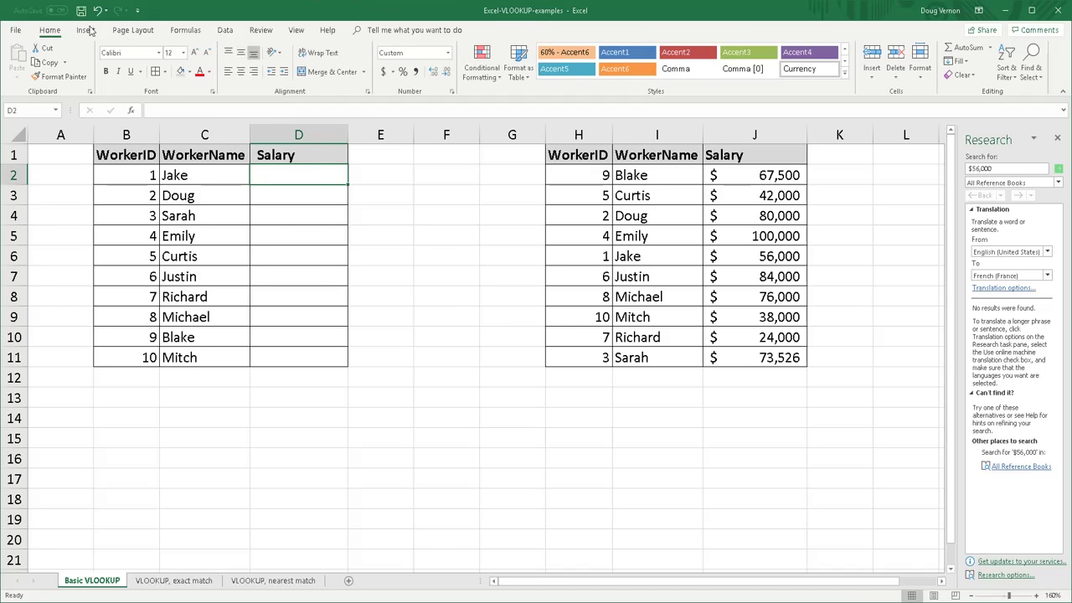
pyautogui.click(130, 109)
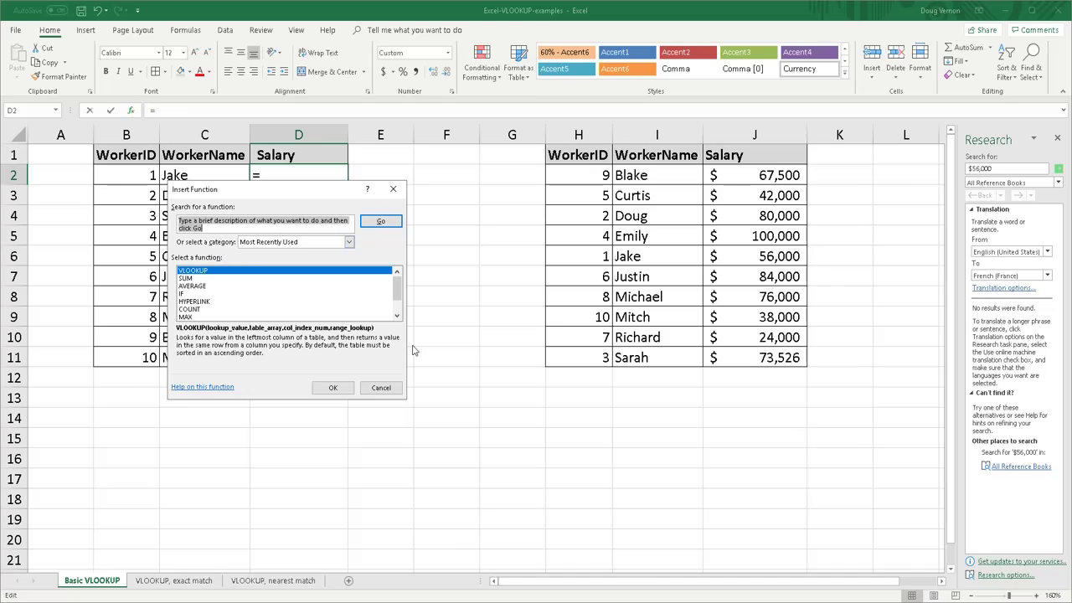
pyautogui.click(332, 387)
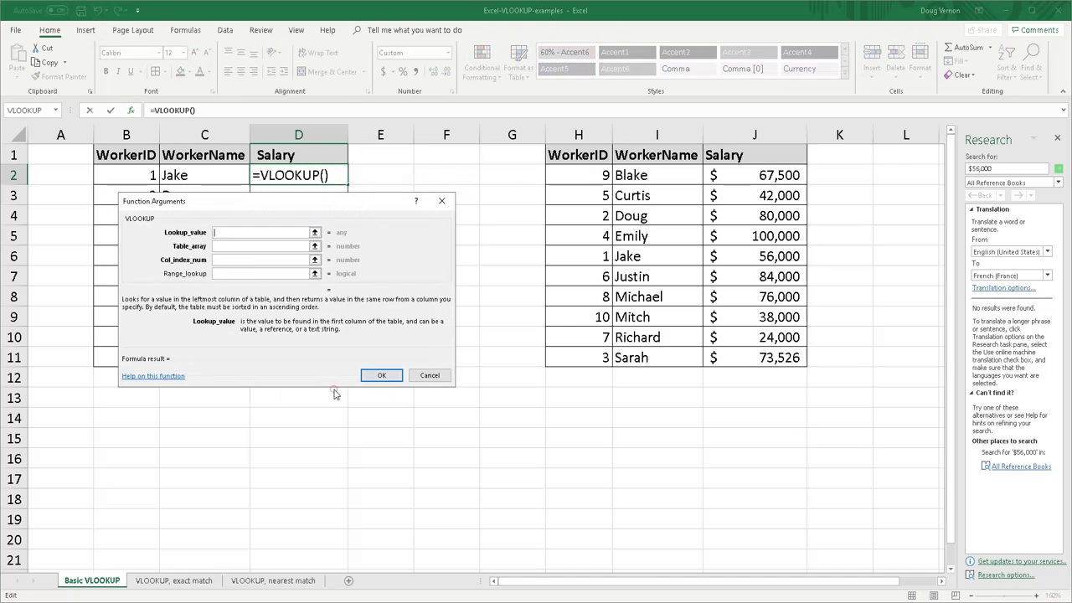
pyautogui.moveTo(294, 202); pyautogui.dragTo(440, 325)
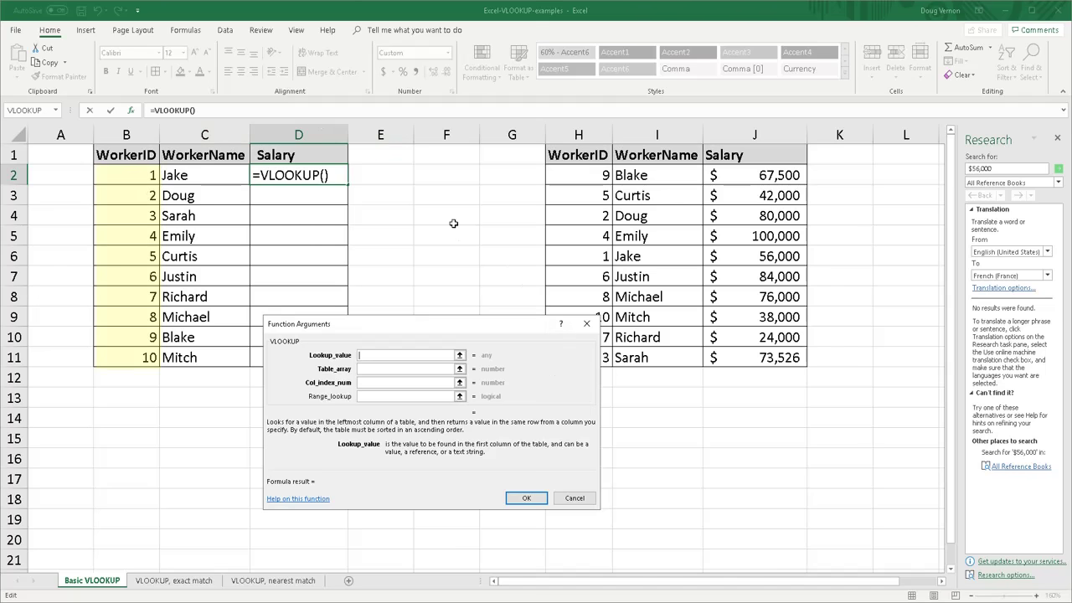
pyautogui.click(147, 135)
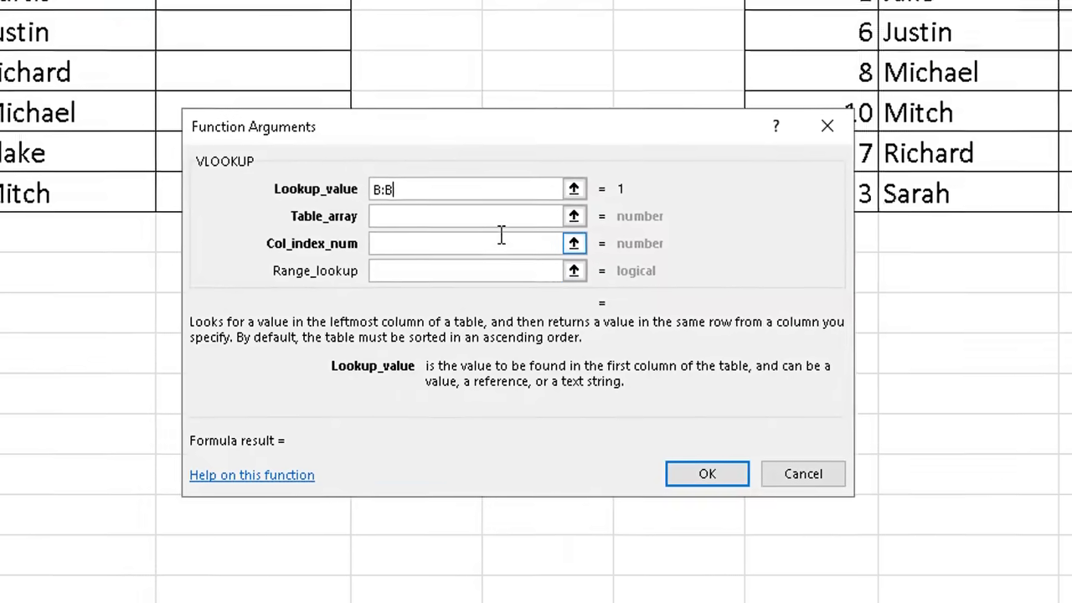
# Step: Set the VLOOKUP table array to the whole columns H:J of the second table
pyautogui.click(412, 369)
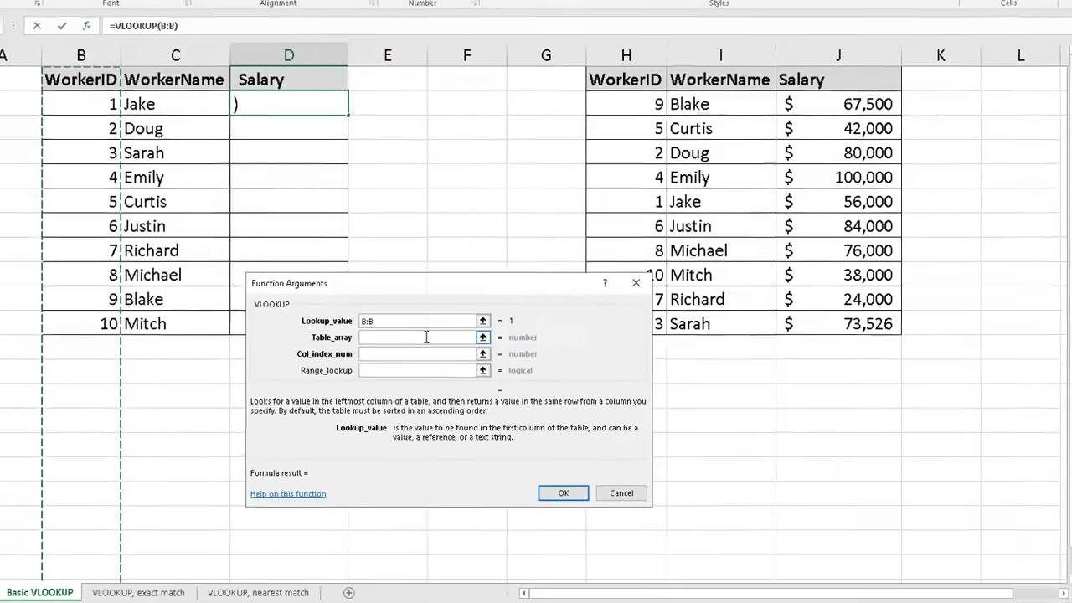
pyautogui.click(436, 315)
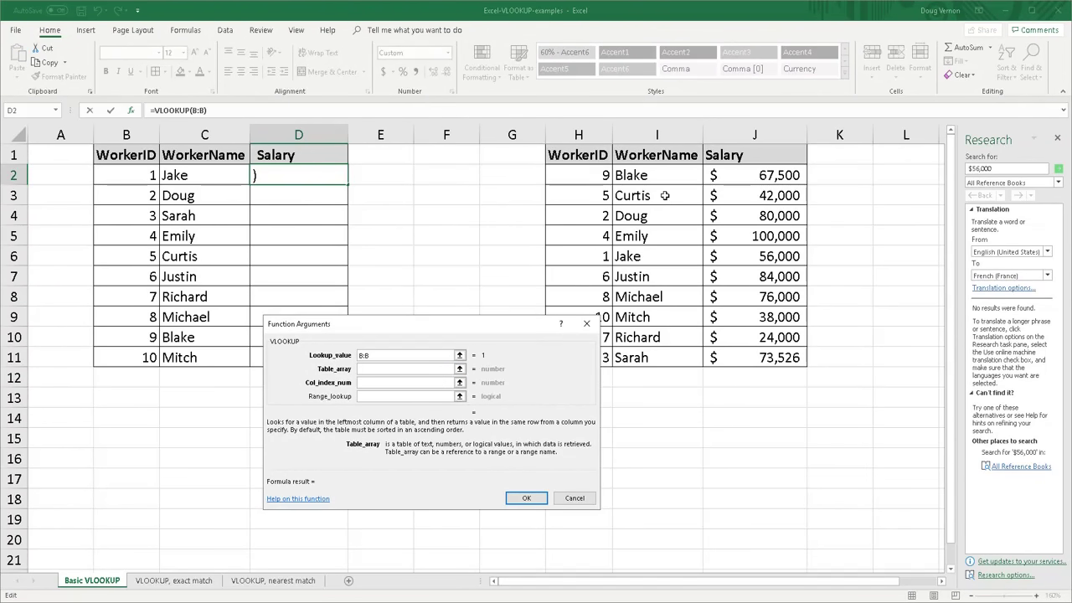
pyautogui.moveTo(578, 134); pyautogui.dragTo(774, 134)
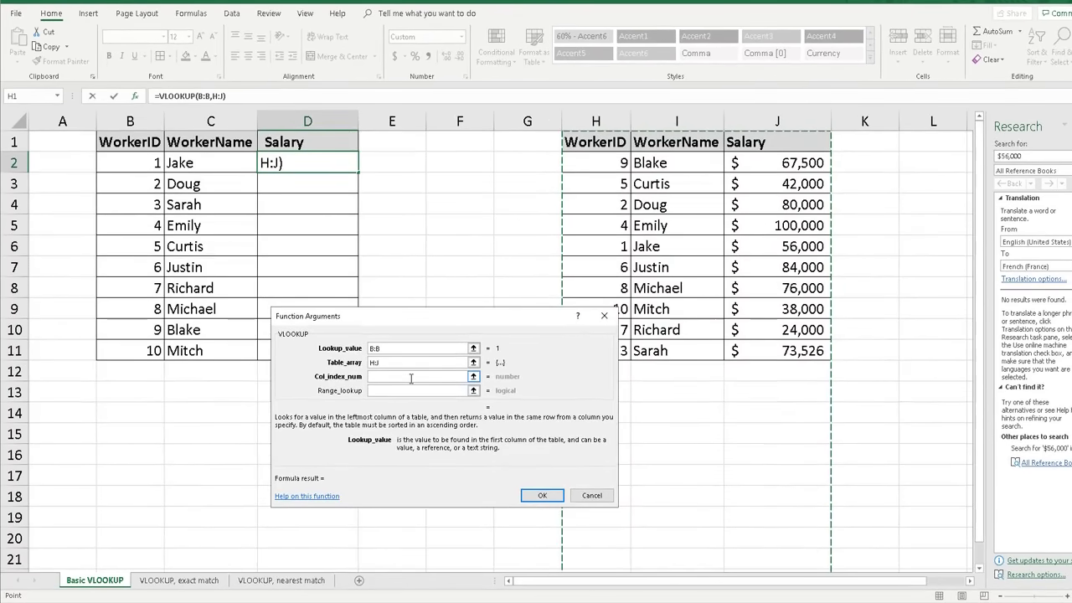
# Step: Set the VLOOKUP column index number to 3 for the Salary column
pyautogui.click(405, 378)
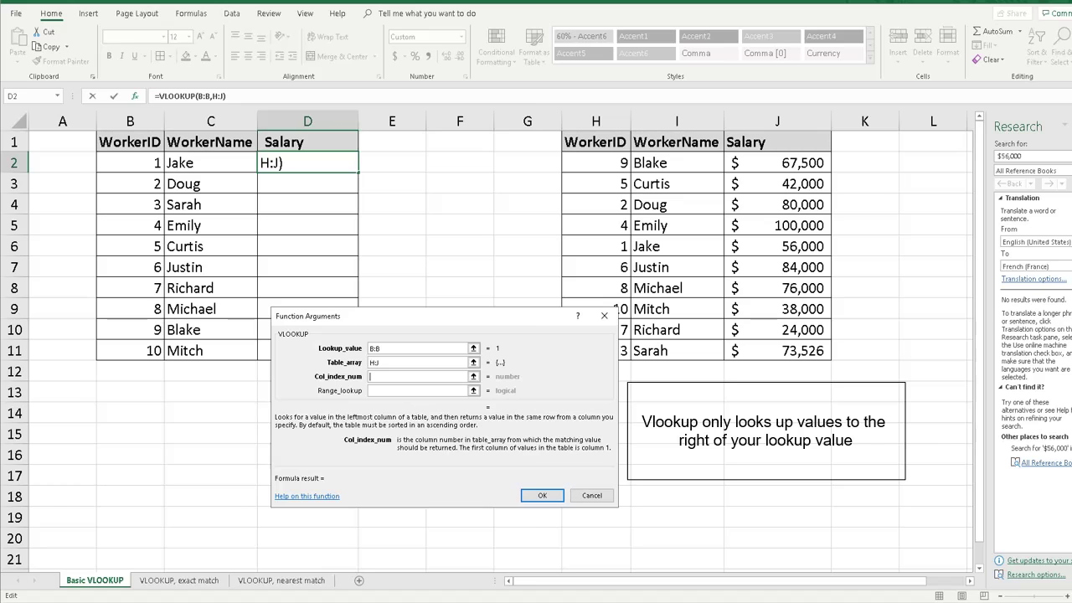
pyautogui.click(594, 113)
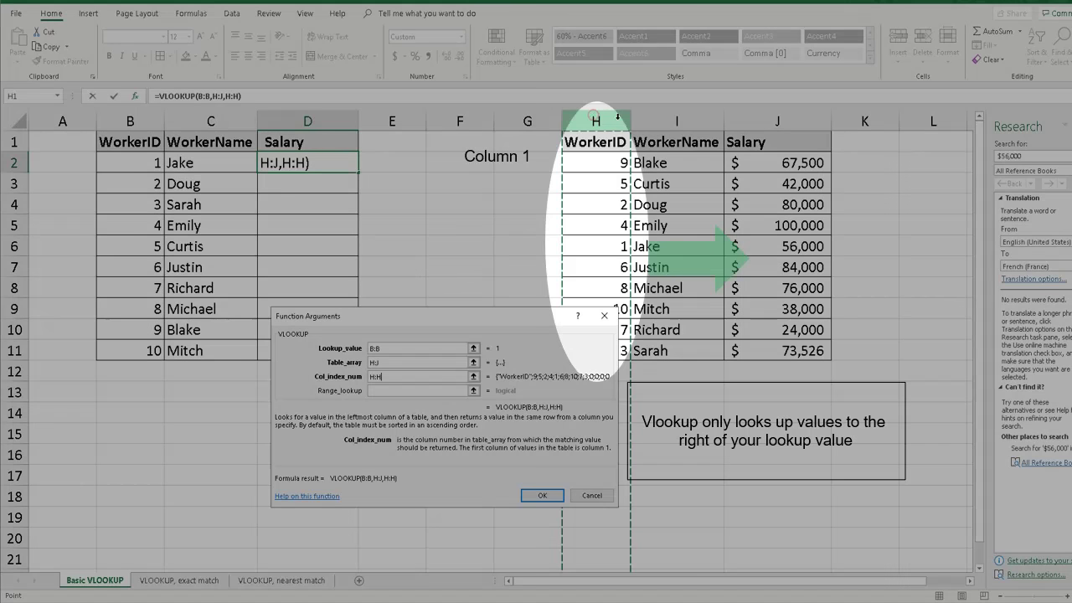
pyautogui.click(686, 118)
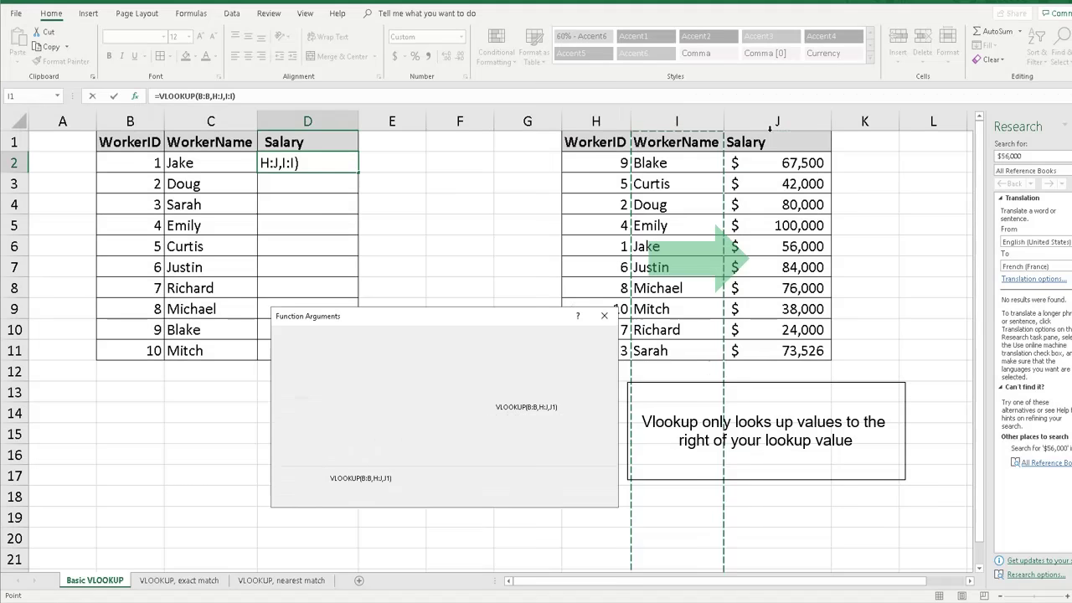
pyautogui.click(775, 119)
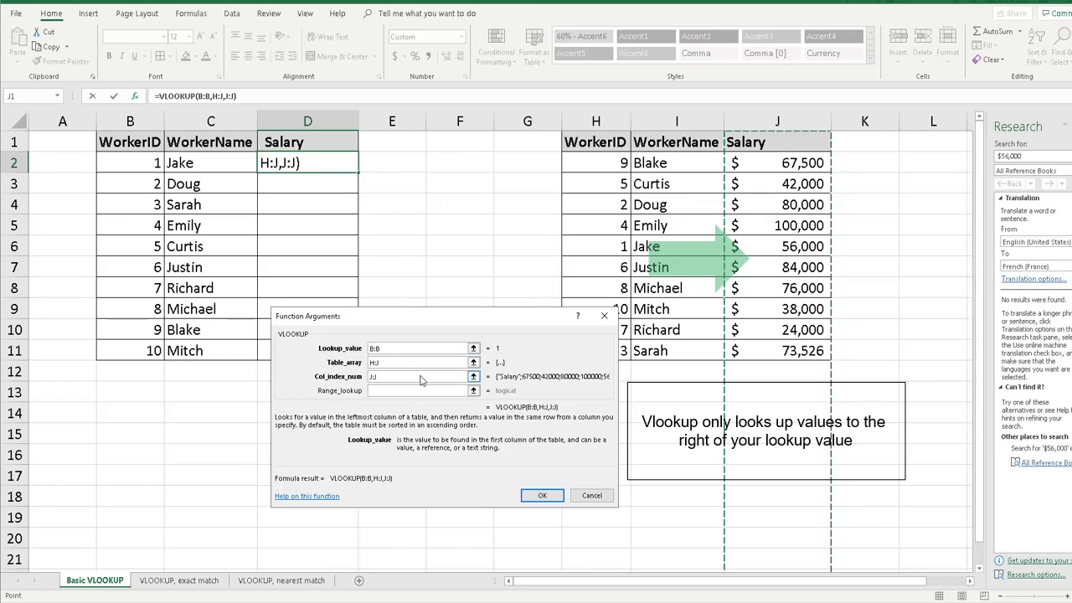
pyautogui.doubleClick(414, 376)
pyautogui.write('3')
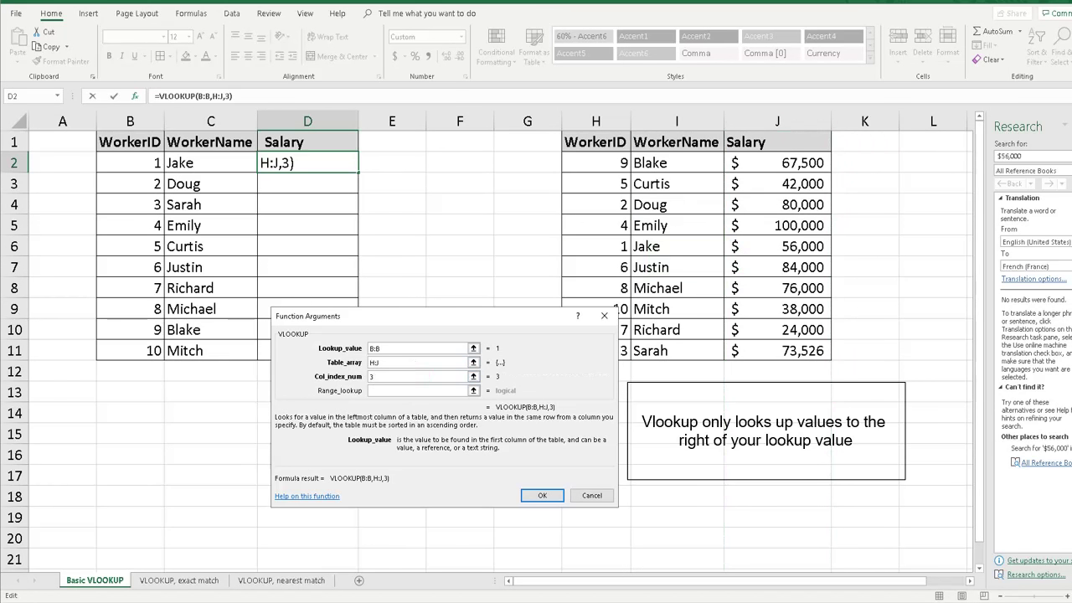
# Step: Set the range lookup to False for an exact match and finish the formula in D2
pyautogui.click(395, 391)
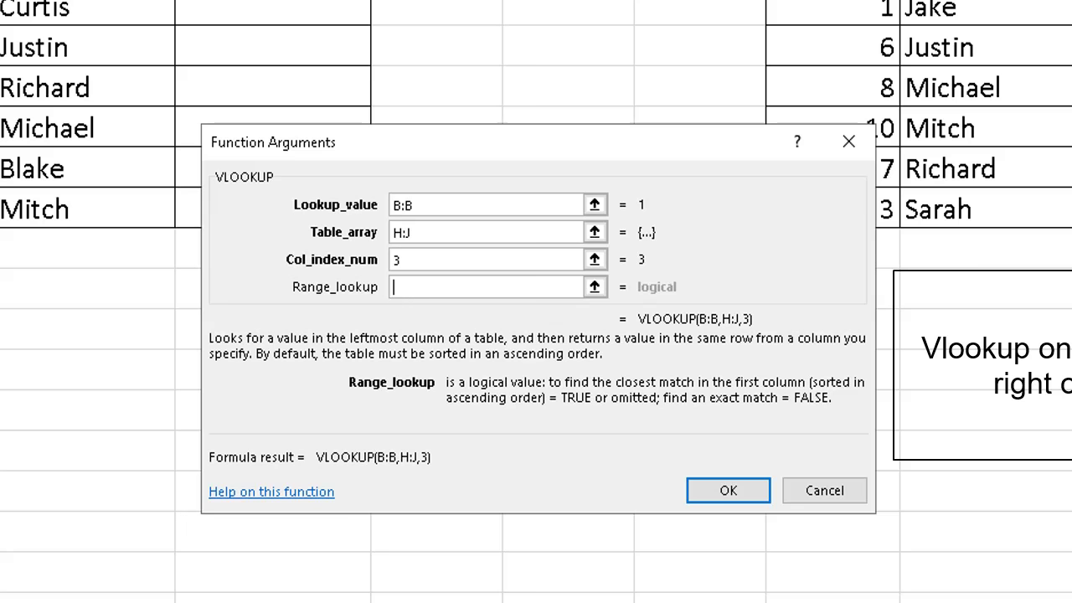
pyautogui.write('False')
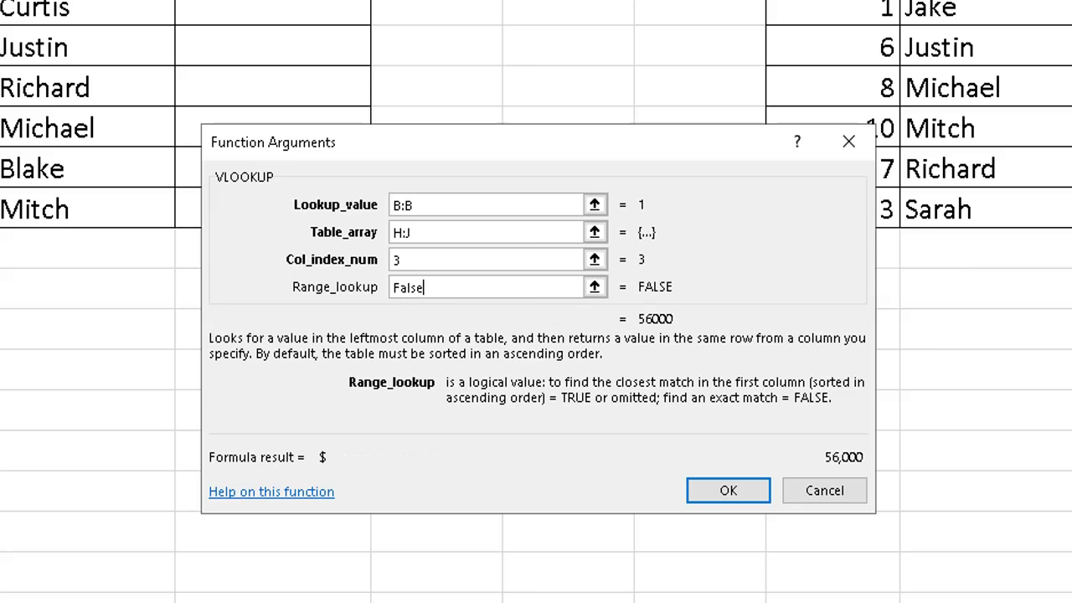
pyautogui.write(')')
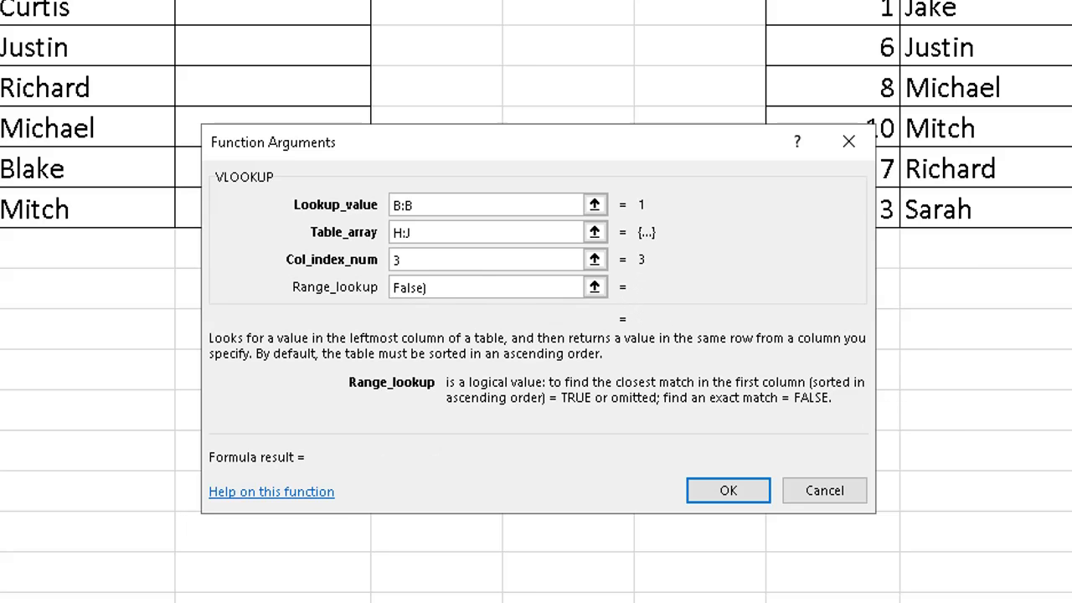
pyautogui.press('BackSpace')
pyautogui.press('Return')
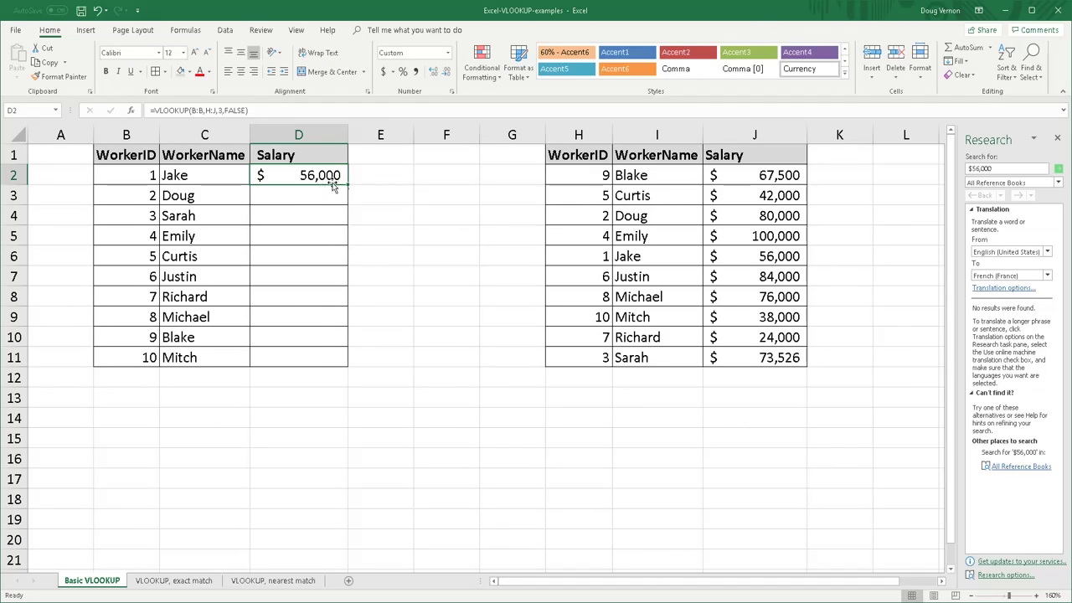
# Step: Compare D2 with the matching row of the second table and fill the VLOOKUP formula down to D11
pyautogui.moveTo(679, 257); pyautogui.dragTo(772, 256)
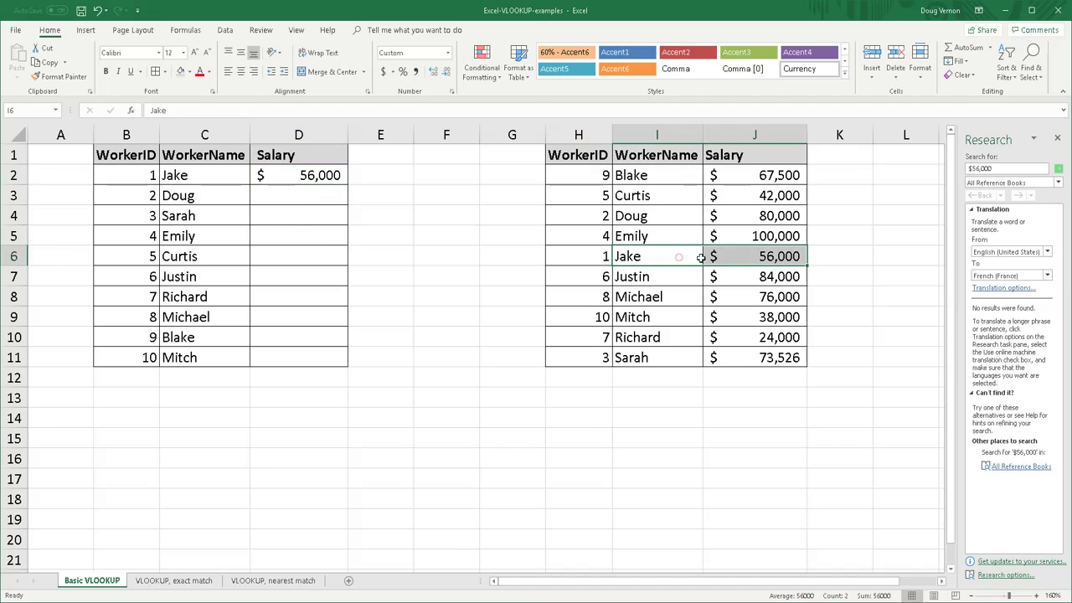
pyautogui.scroll(-1, 792, 251)
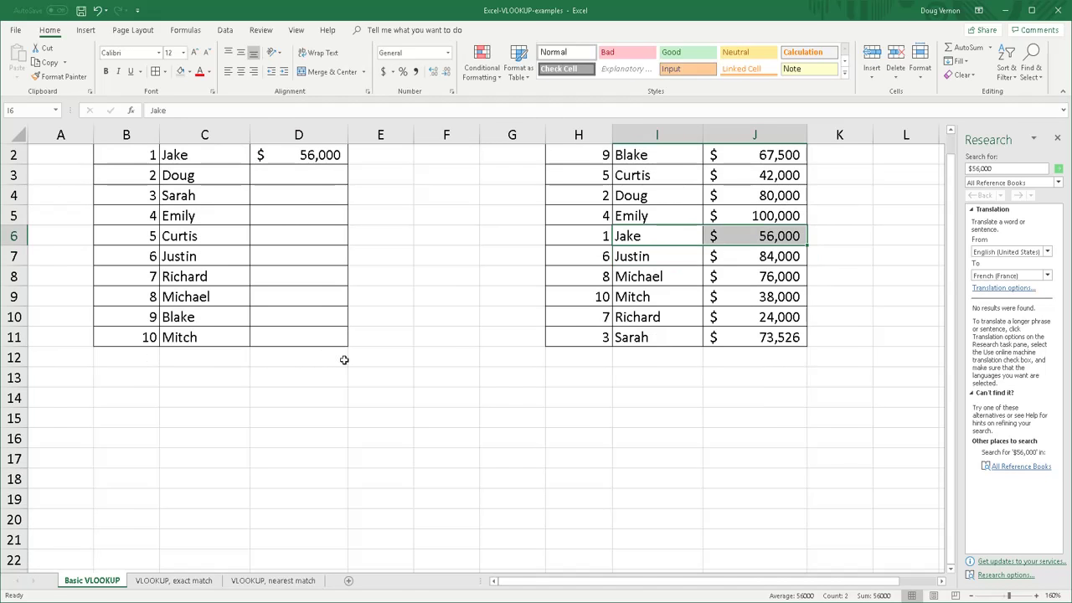
pyautogui.scroll(1, 328, 203)
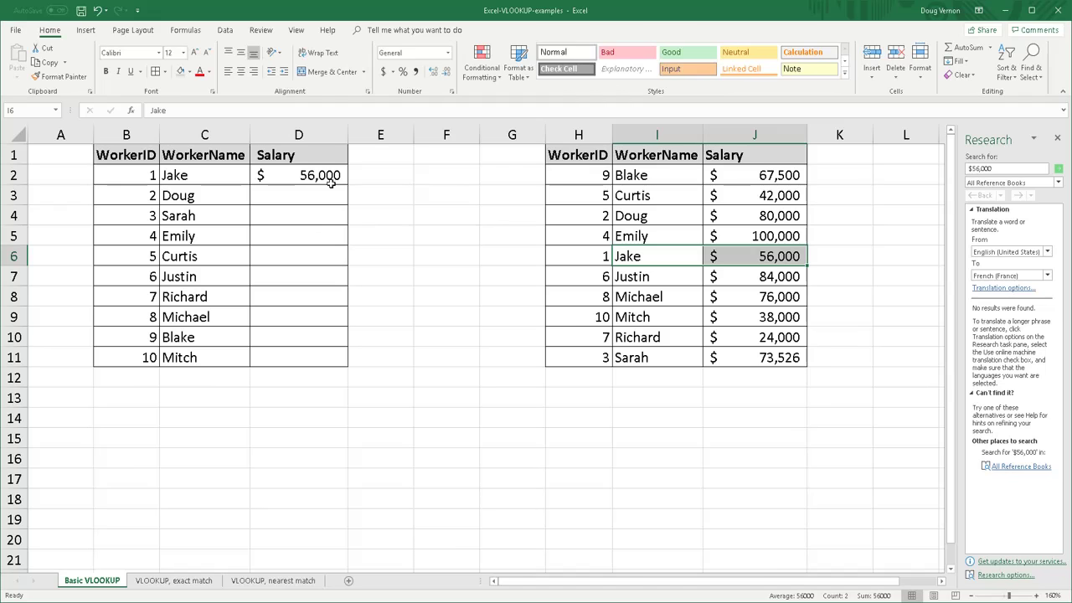
pyautogui.click(330, 176)
pyautogui.moveTo(348, 186); pyautogui.dragTo(347, 374)
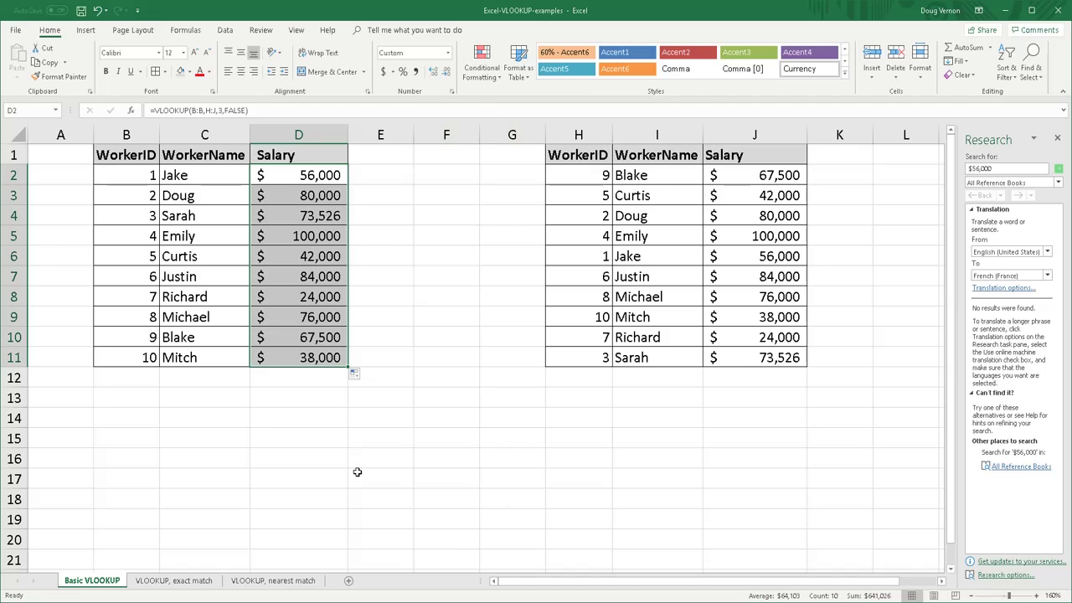
# Step: Clear D2:D11 and insert a new VLOOKUP in D2 with the absolute range $B$2:$B$11 as lookup value
pyautogui.press('Delete')
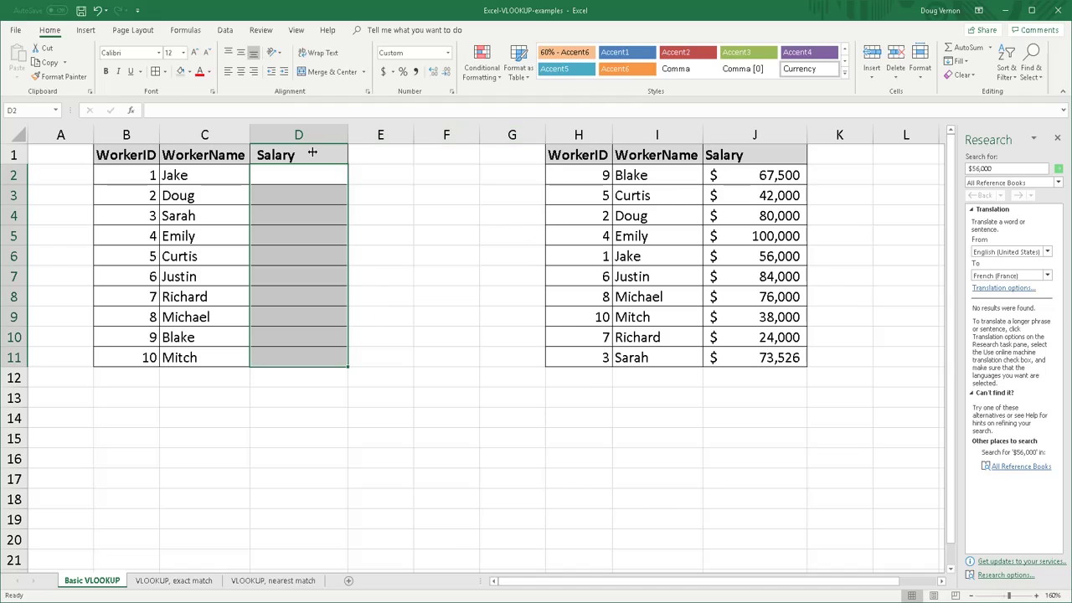
pyautogui.click(300, 176)
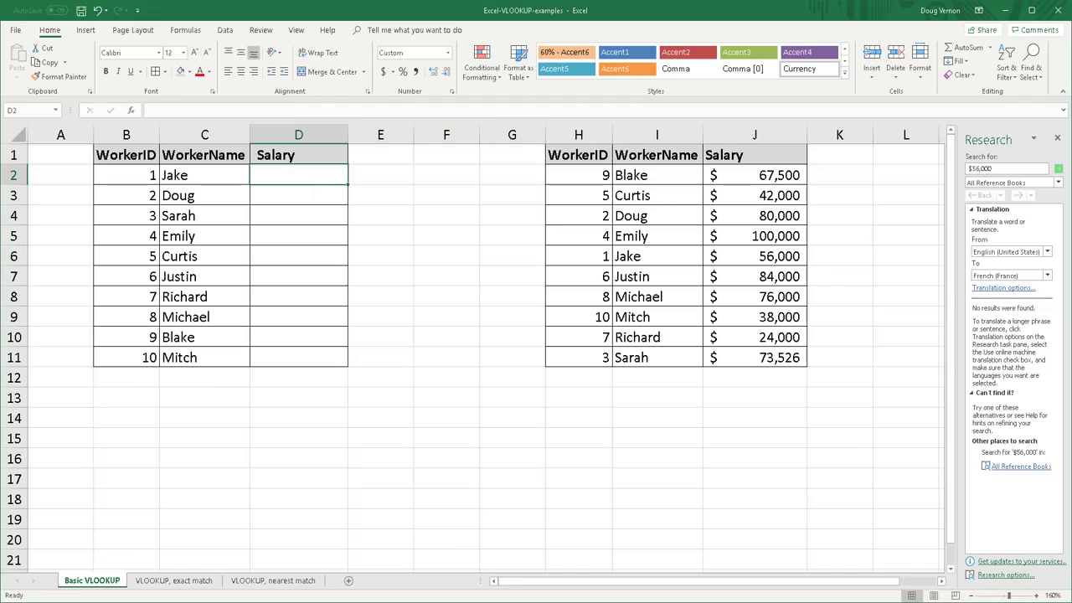
pyautogui.click(131, 110)
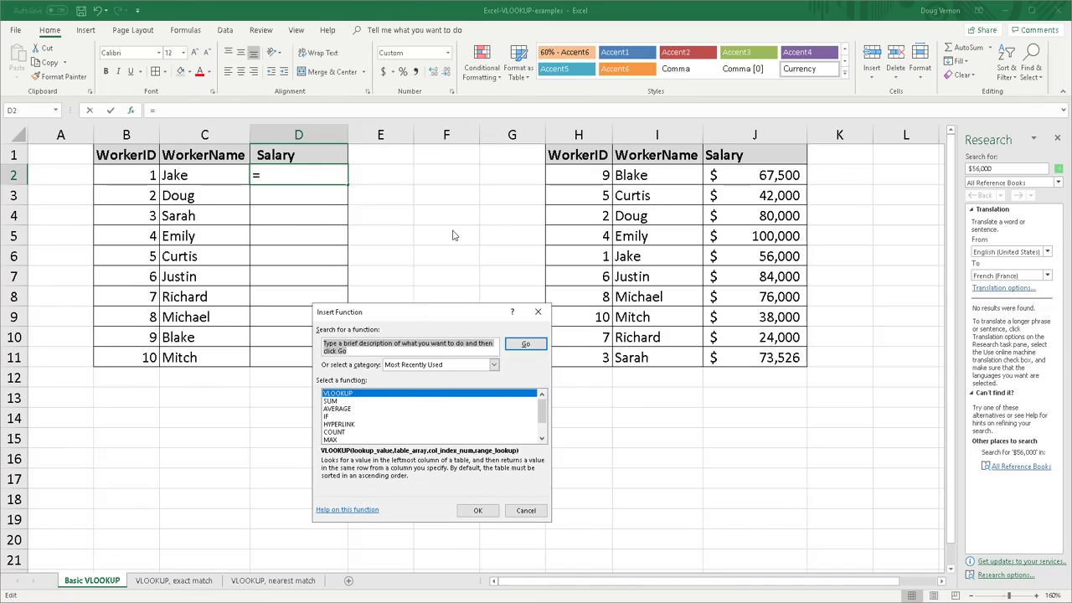
pyautogui.click(478, 511)
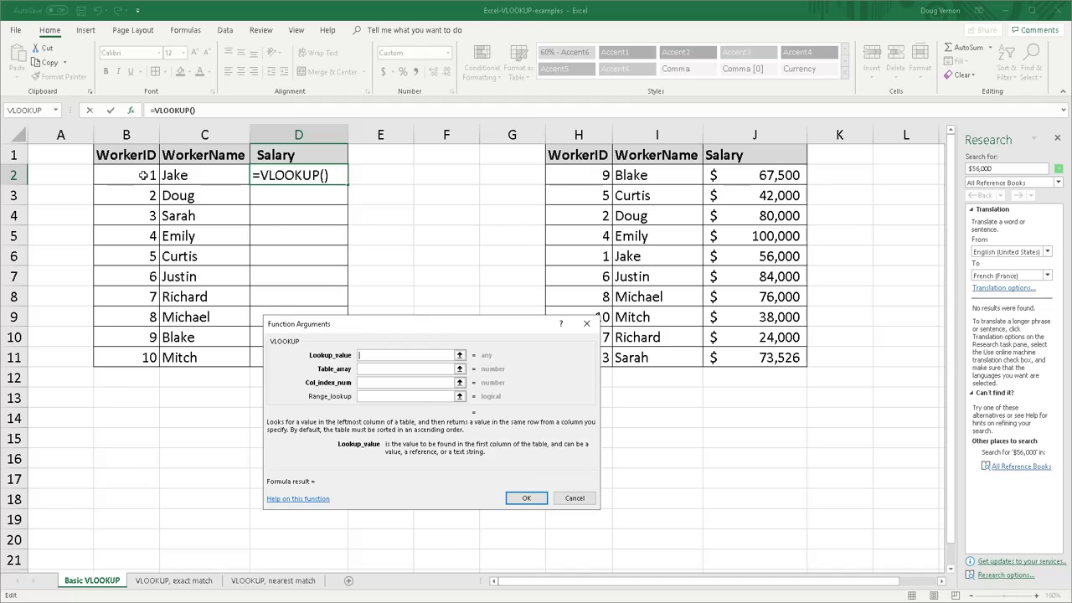
pyautogui.moveTo(142, 175); pyautogui.dragTo(142, 357)
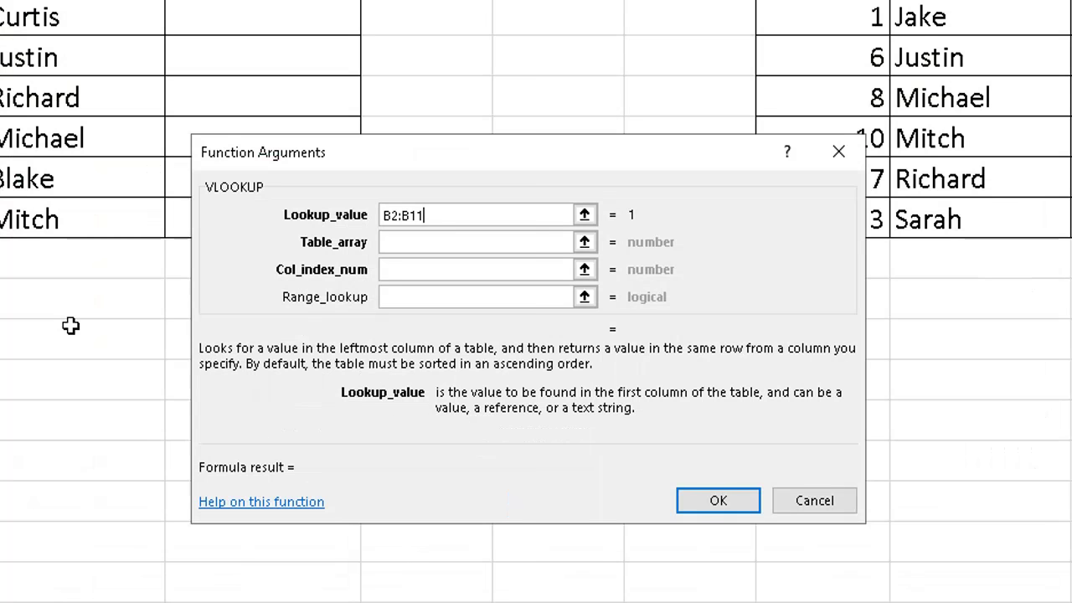
pyautogui.press('F4')
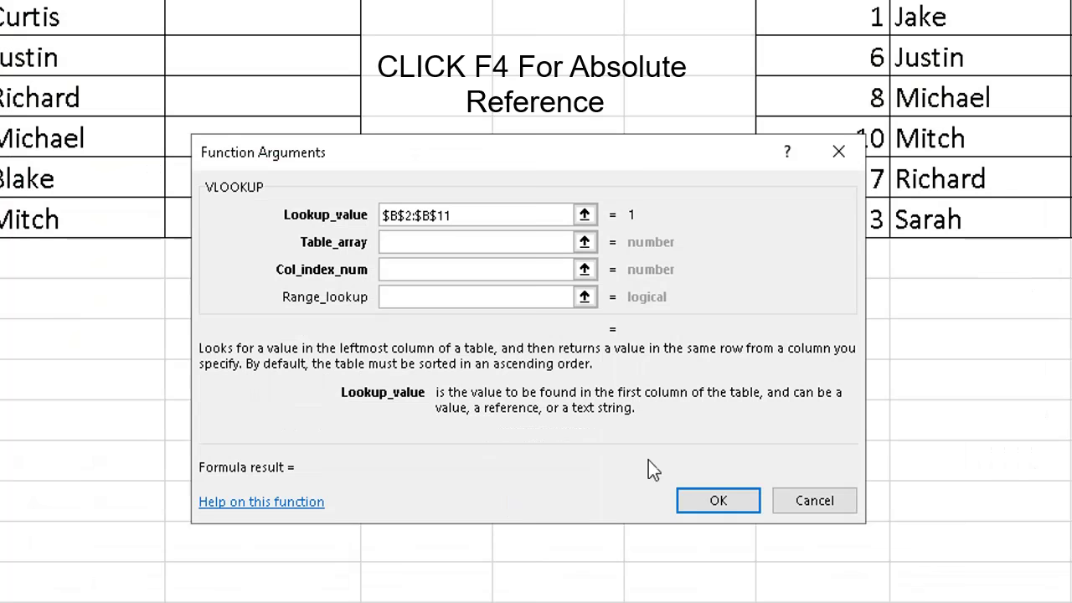
# Step: Set the VLOOKUP table array to the absolute range $H$2:$J$11
pyautogui.click(472, 241)
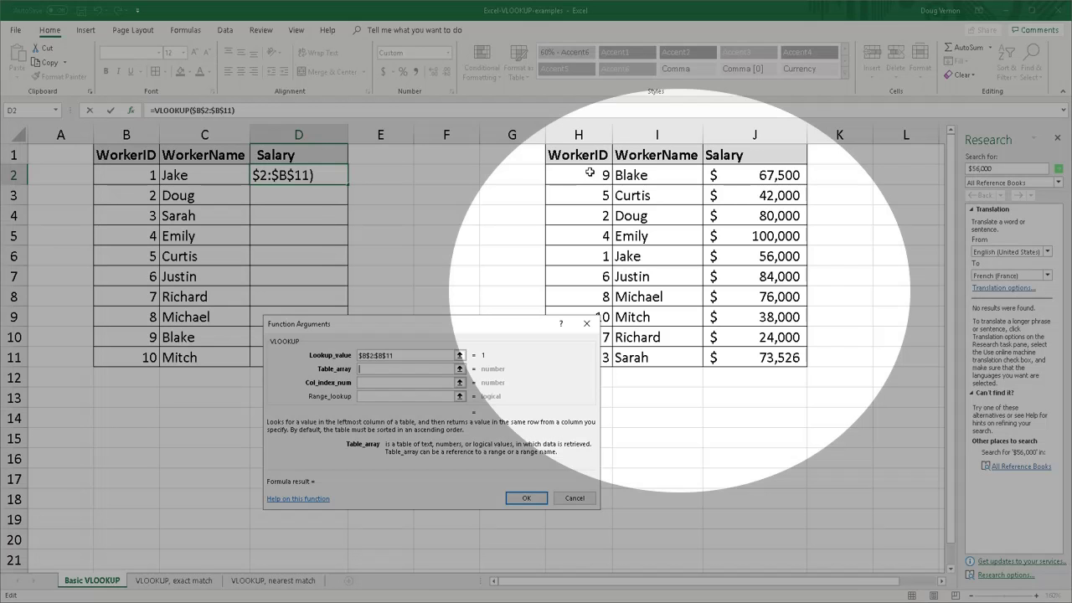
pyautogui.click(590, 172)
pyautogui.moveTo(589, 172); pyautogui.dragTo(751, 354)
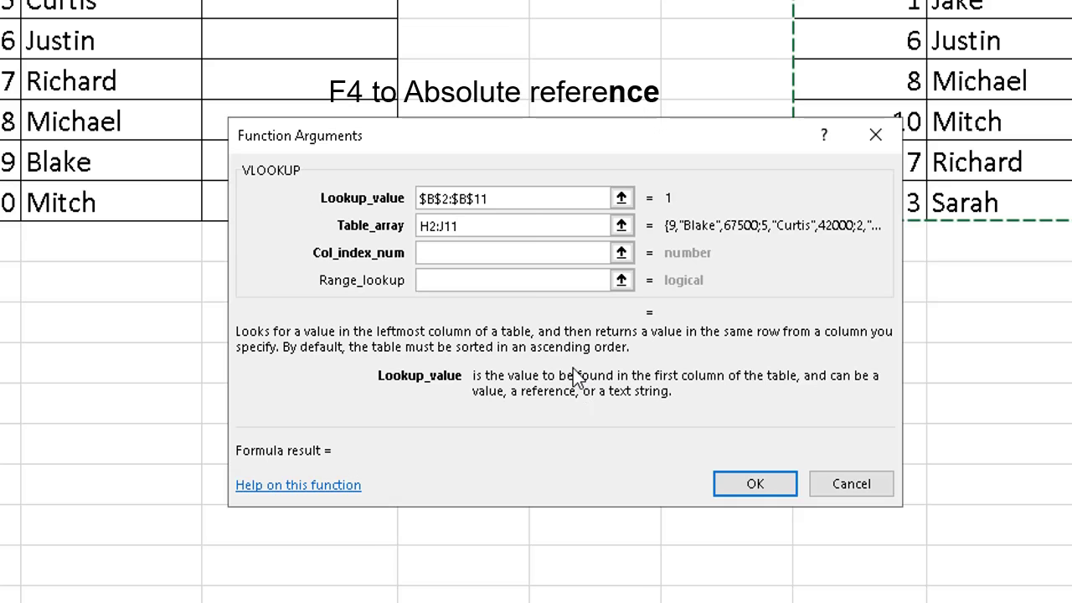
pyautogui.press('F4')
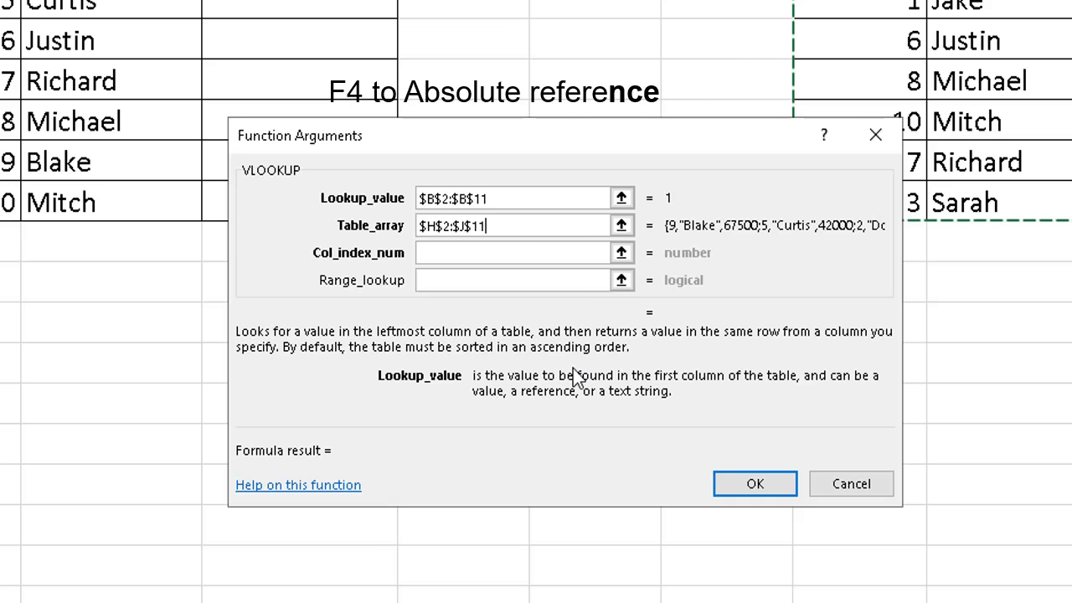
# Step: Set the column index number to 3 and finish the formula in D2 without a range lookup
pyautogui.click(428, 252)
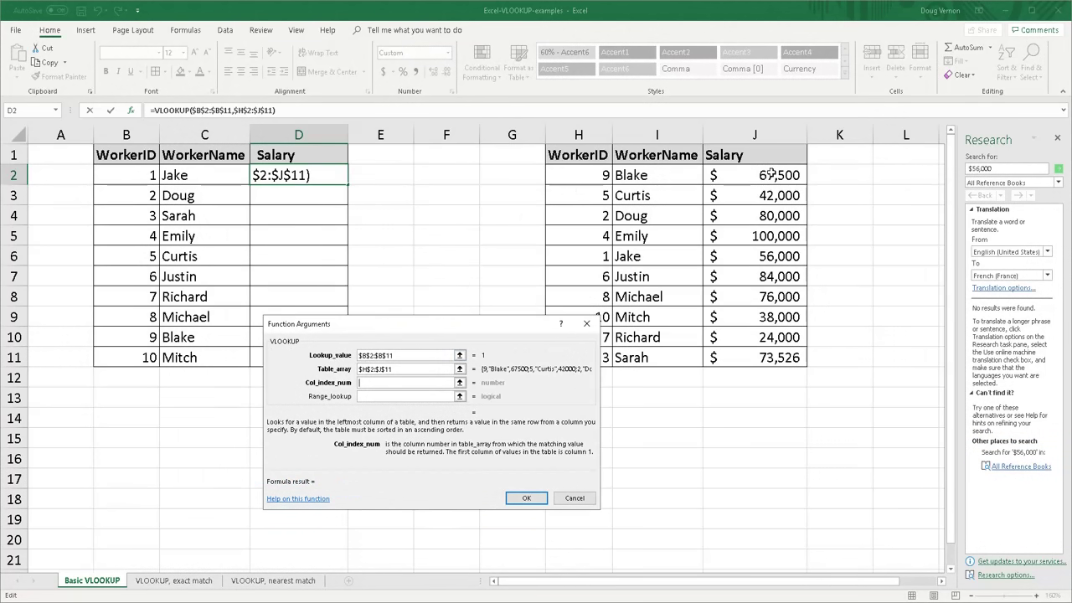
pyautogui.write('3')
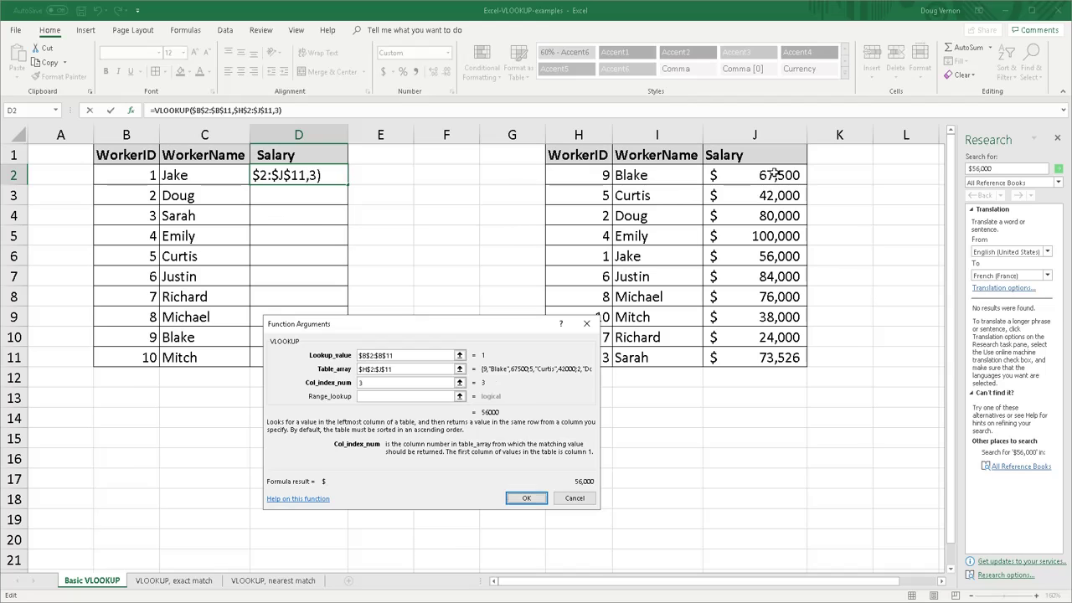
pyautogui.press('Return')
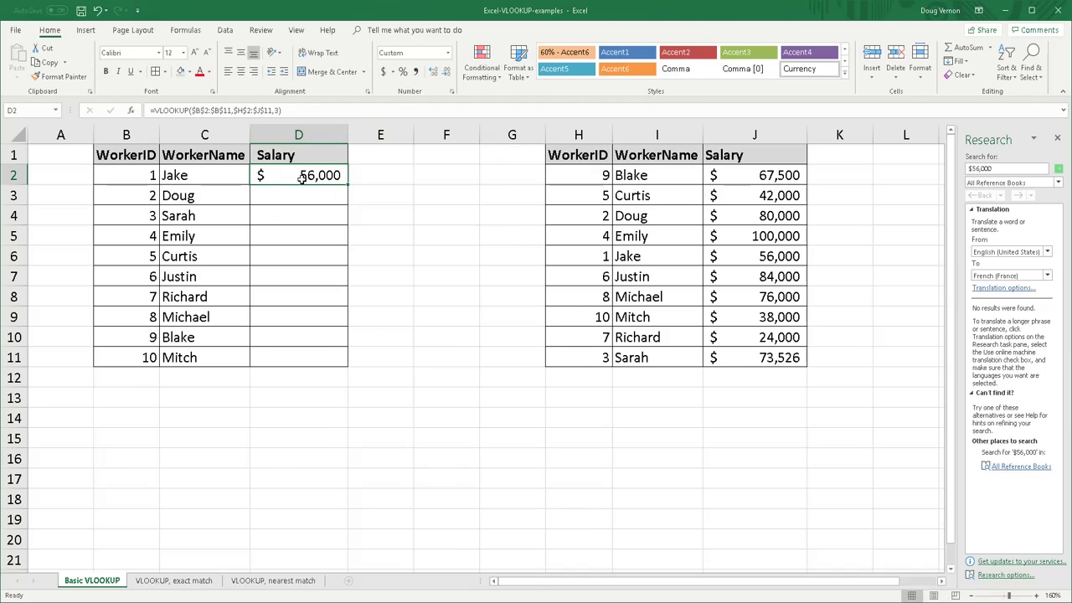
# Step: Set the range lookup argument of the VLOOKUP in D2 to false for an exact match
pyautogui.click(131, 110)
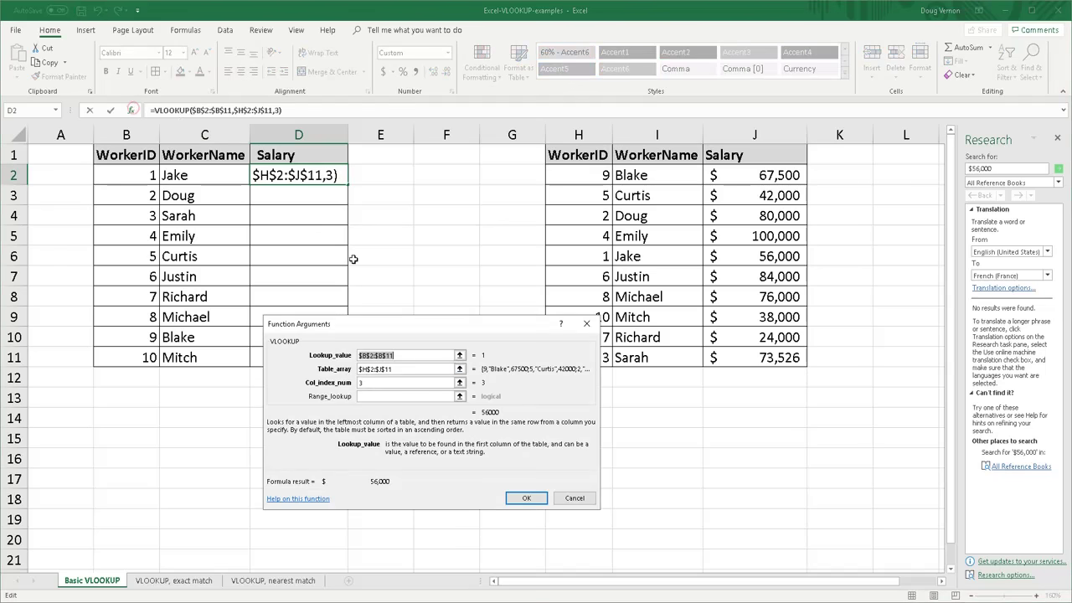
pyautogui.click(382, 396)
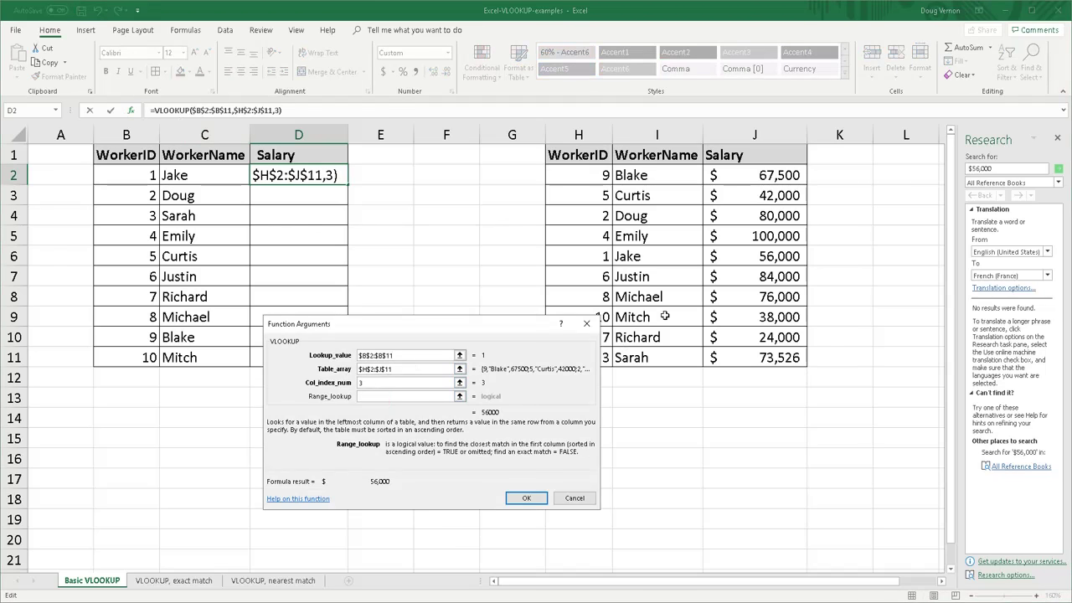
pyautogui.write('false')
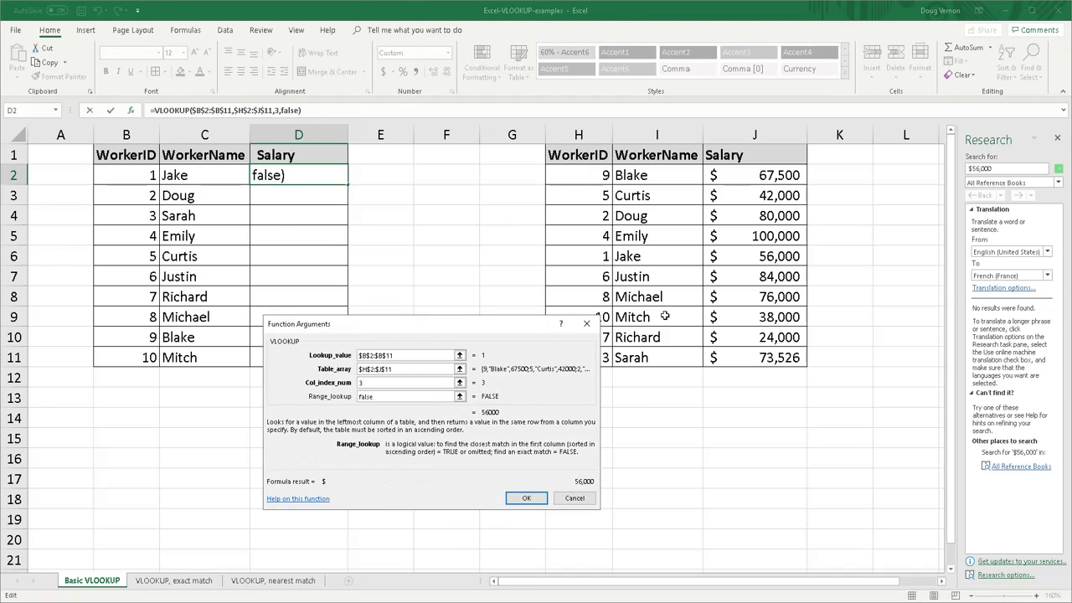
pyautogui.press('Return')
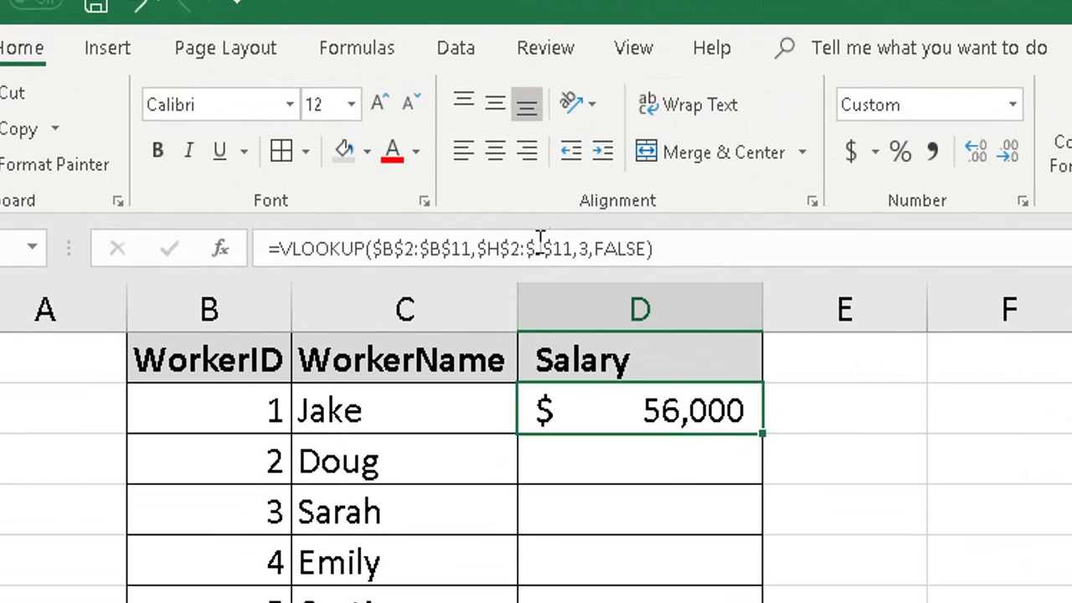
# Step: Review the VLOOKUP arguments in D2 and fill the exact-match formula down to D11
pyautogui.moveTo(593, 248); pyautogui.dragTo(421, 250)
pyautogui.click(694, 233)
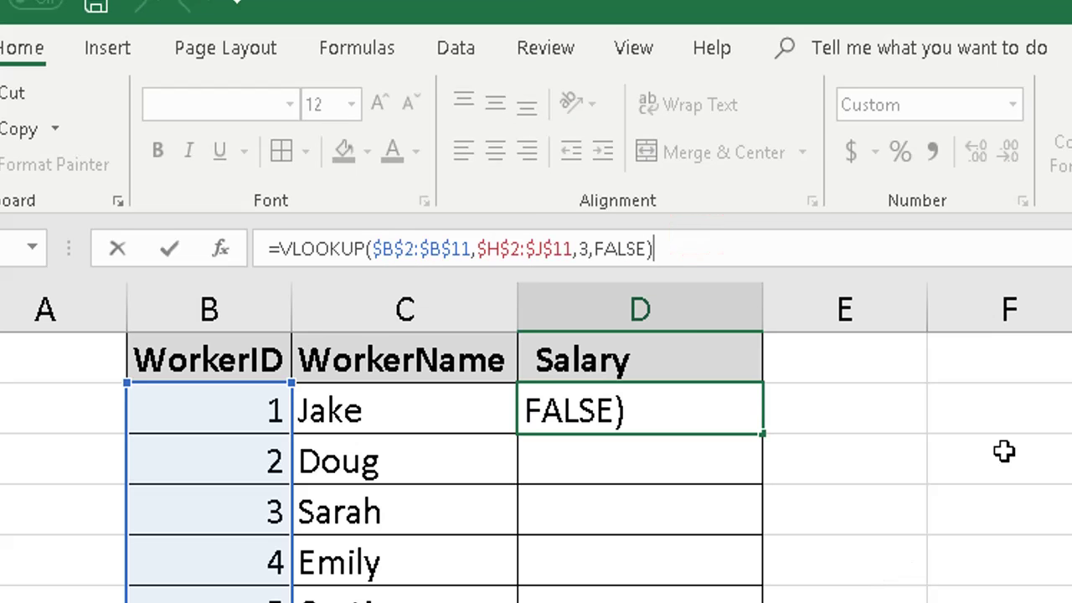
pyautogui.press('Return')
pyautogui.click(737, 419)
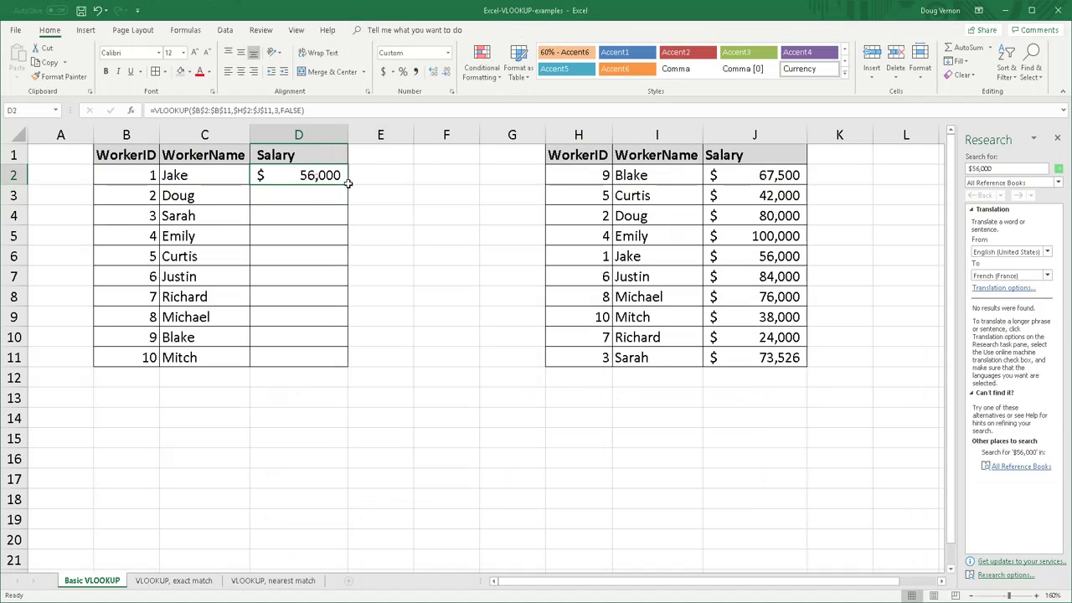
pyautogui.doubleClick(347, 183)
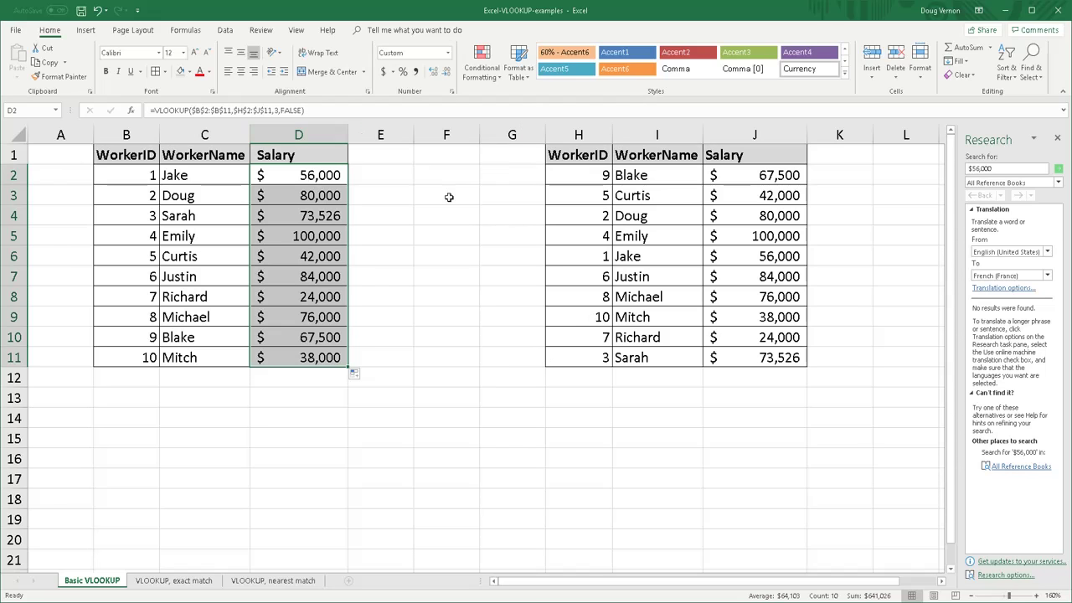
# Step: Clear the salary results from D2:D11
pyautogui.moveTo(339, 174); pyautogui.dragTo(299, 344)
pyautogui.press('Delete')
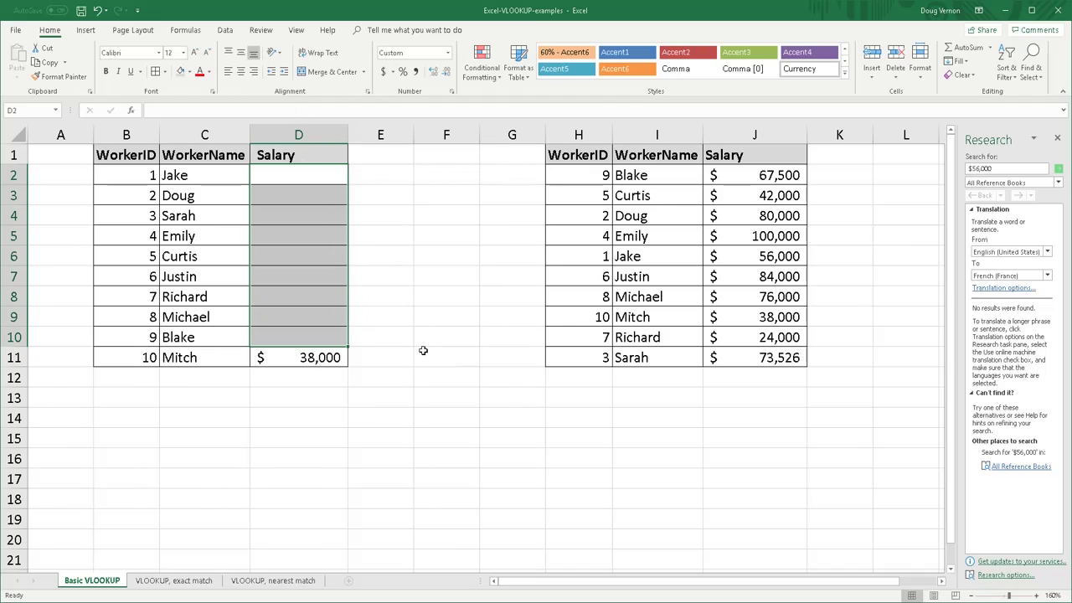
pyautogui.click(294, 367)
pyautogui.press('Delete')
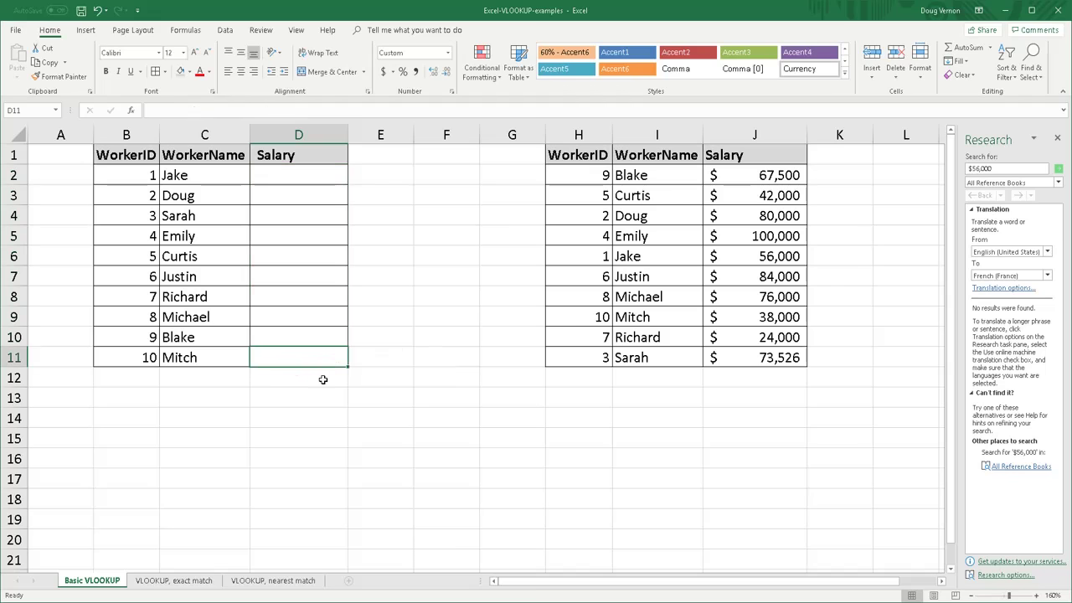
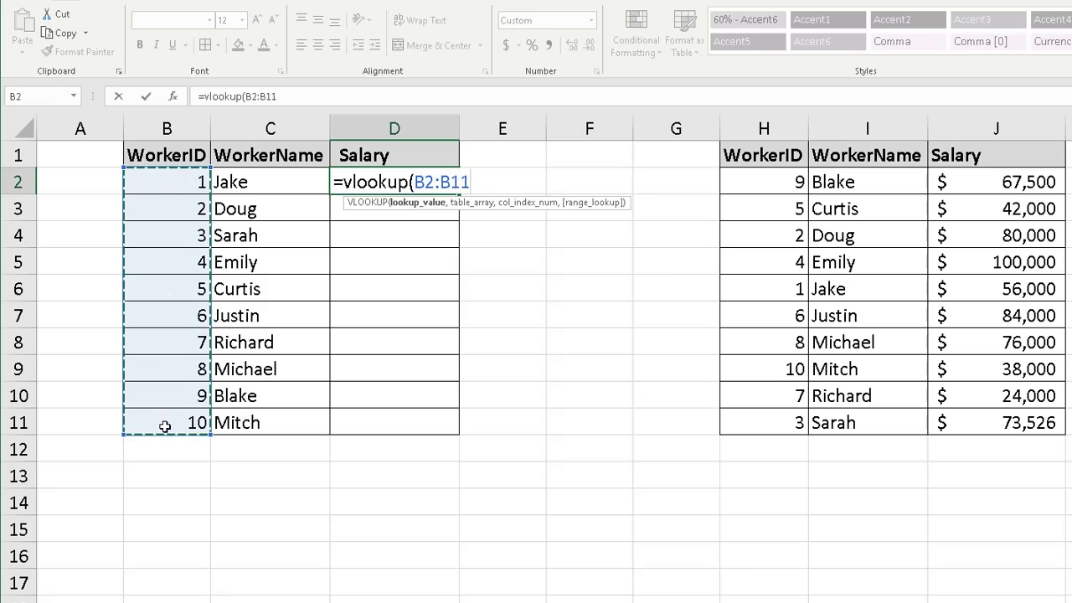
# Step: Enter a VLOOKUP in D2 with lookup value B2:B11, table array H2:J11, column index 3 and range lookup false
pyautogui.write(',')
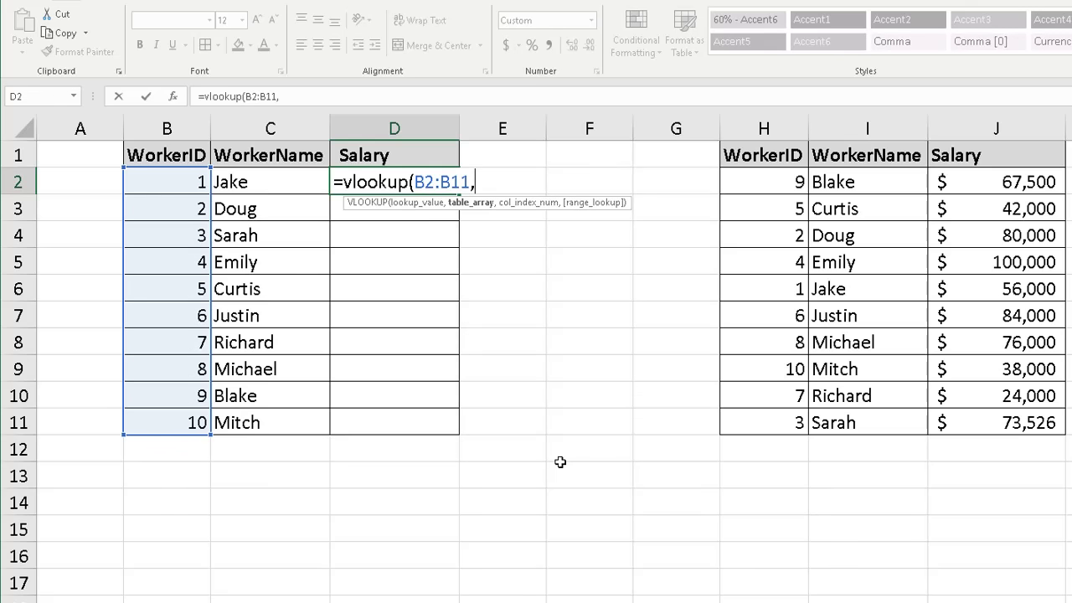
pyautogui.moveTo(800, 180); pyautogui.dragTo(986, 422)
pyautogui.write(',')
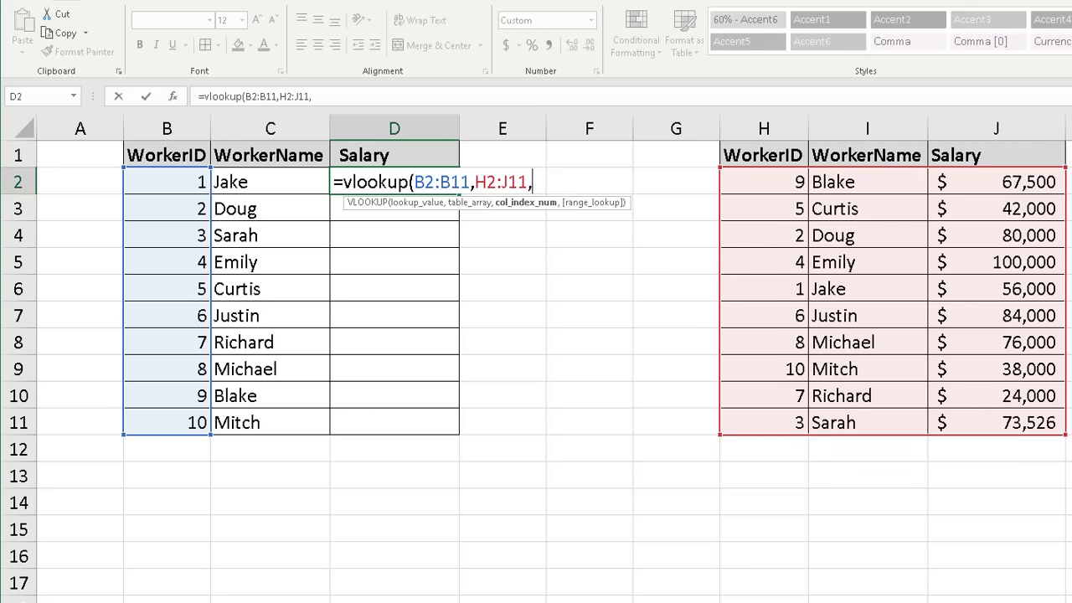
pyautogui.write('3,false')
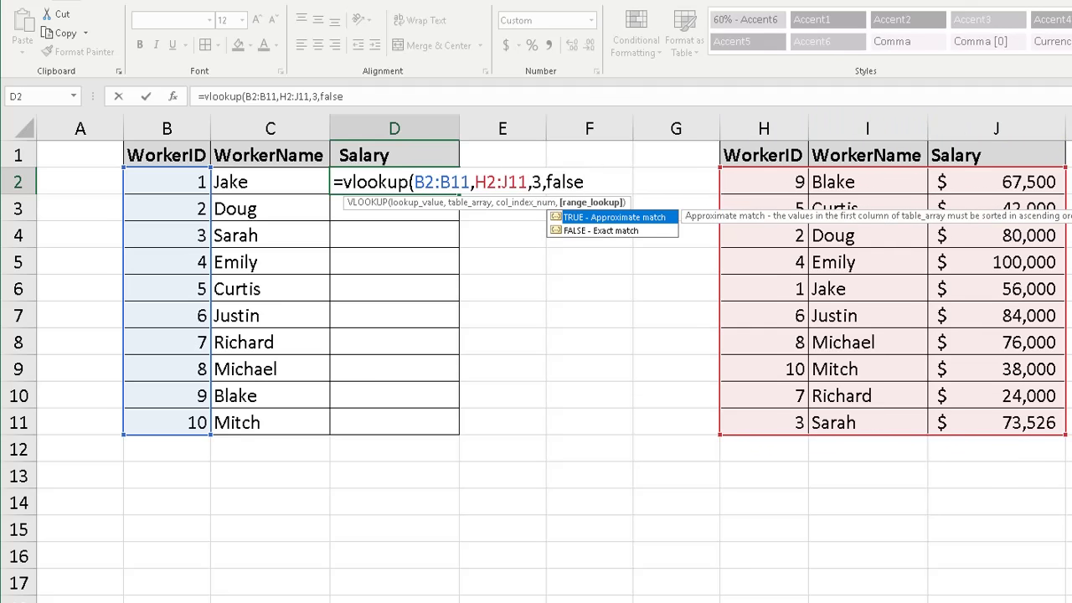
pyautogui.write(')')
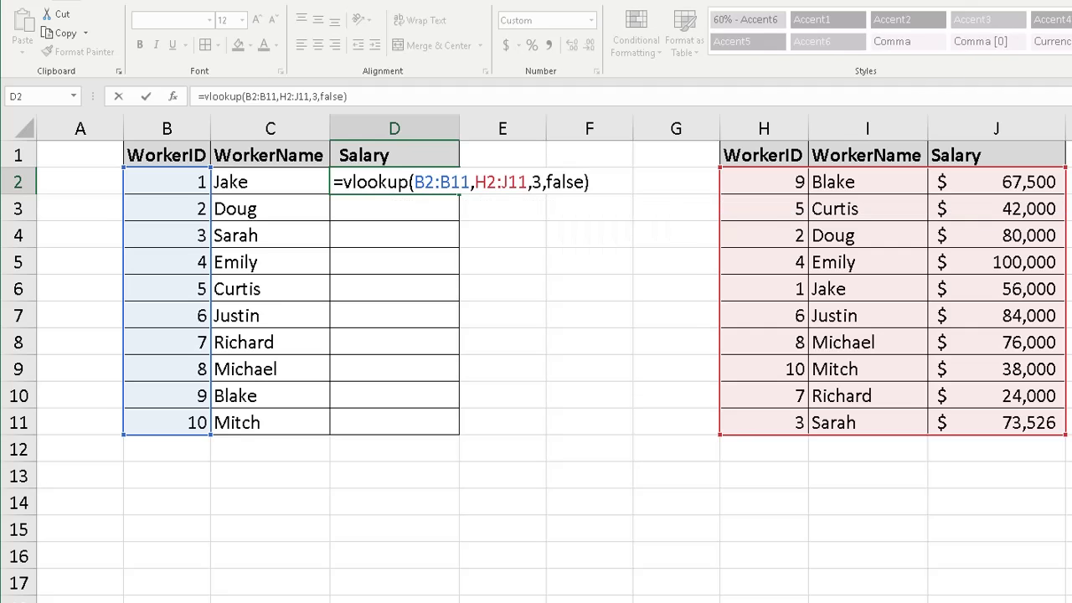
pyautogui.press('Return')
# Step: Fill the VLOOKUP formula with relative ranges from D2 down to D11
pyautogui.click(440, 181)
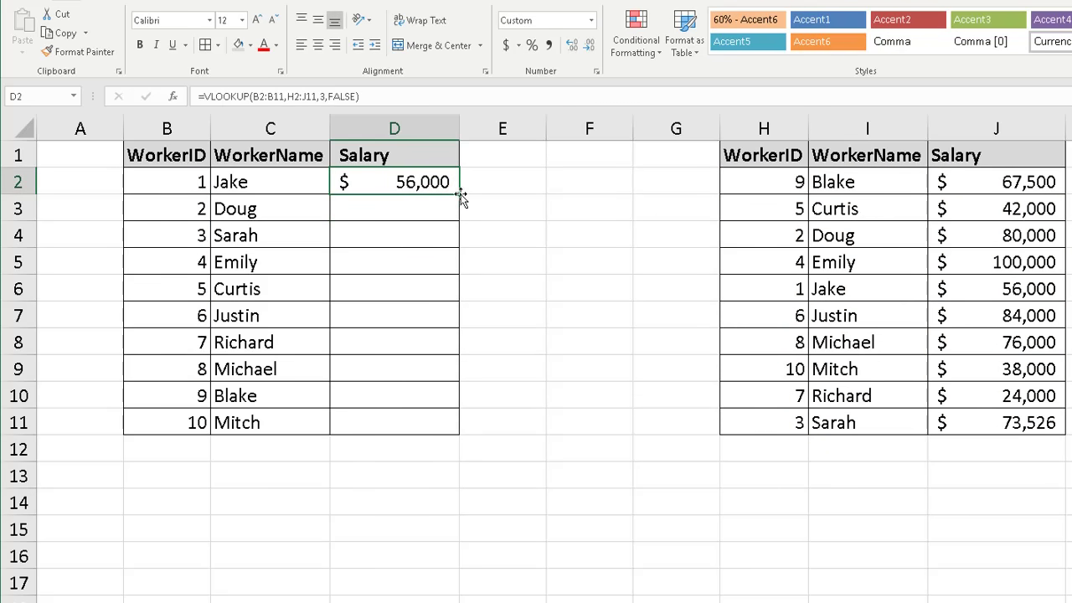
pyautogui.moveTo(459, 194); pyautogui.dragTo(443, 445)
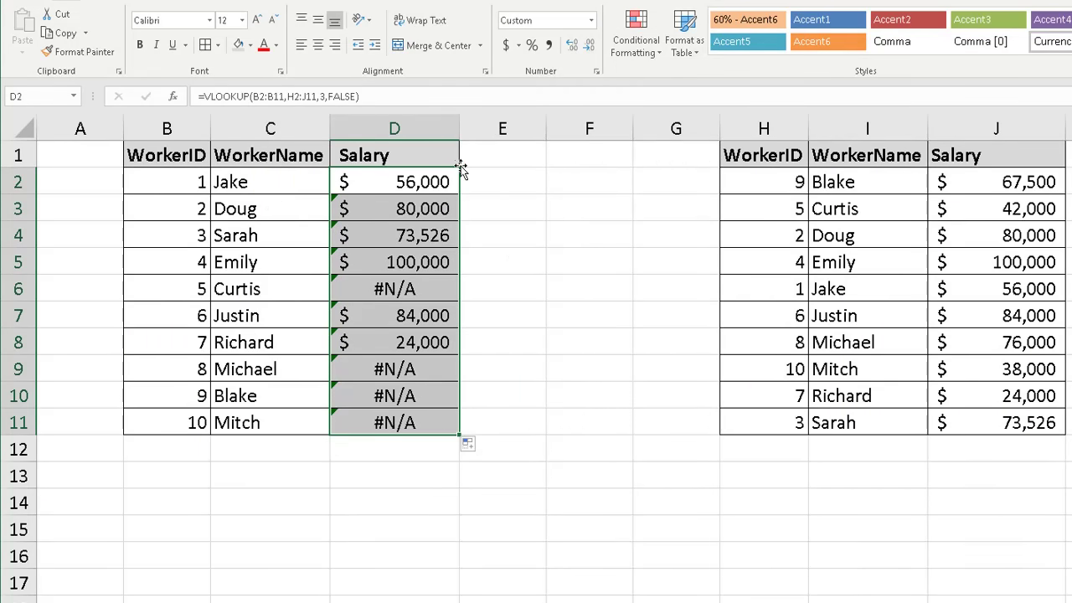
pyautogui.scroll(-1, 541, 388)
pyautogui.scroll(1, 521, 309)
# Step: Examine the lookup and table ranges referenced by the filled formulas in D3 and D6
pyautogui.doubleClick(393, 206)
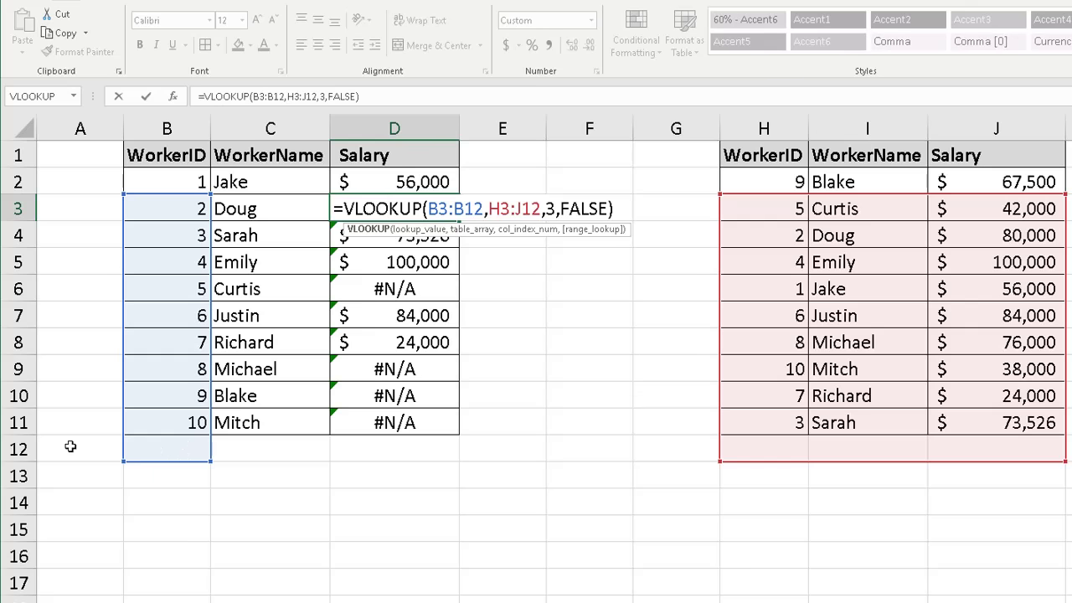
pyautogui.press('Return')
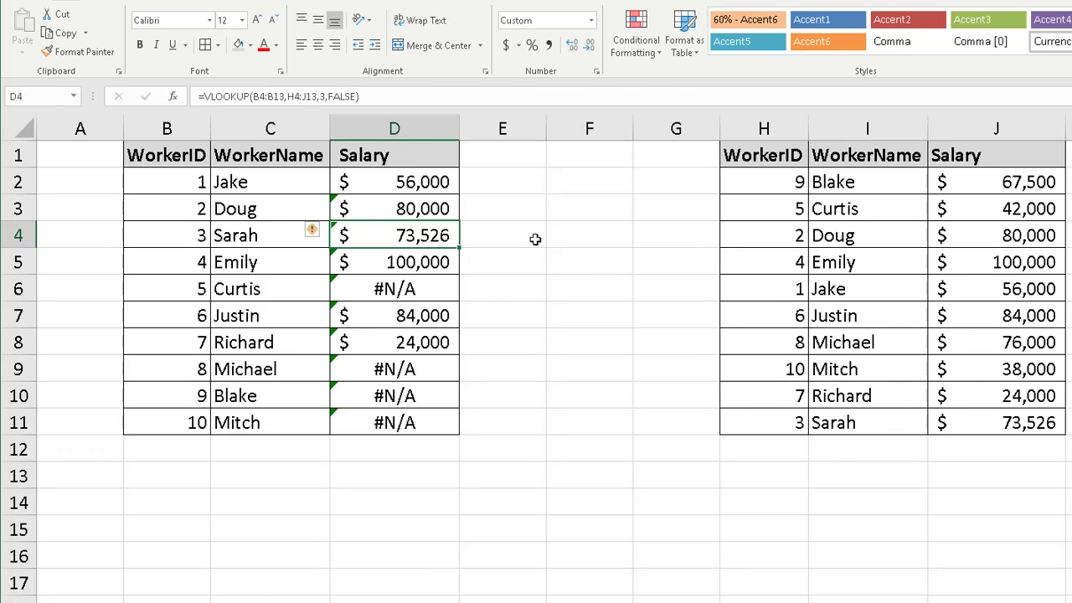
pyautogui.click(422, 288)
pyautogui.doubleClick(423, 288)
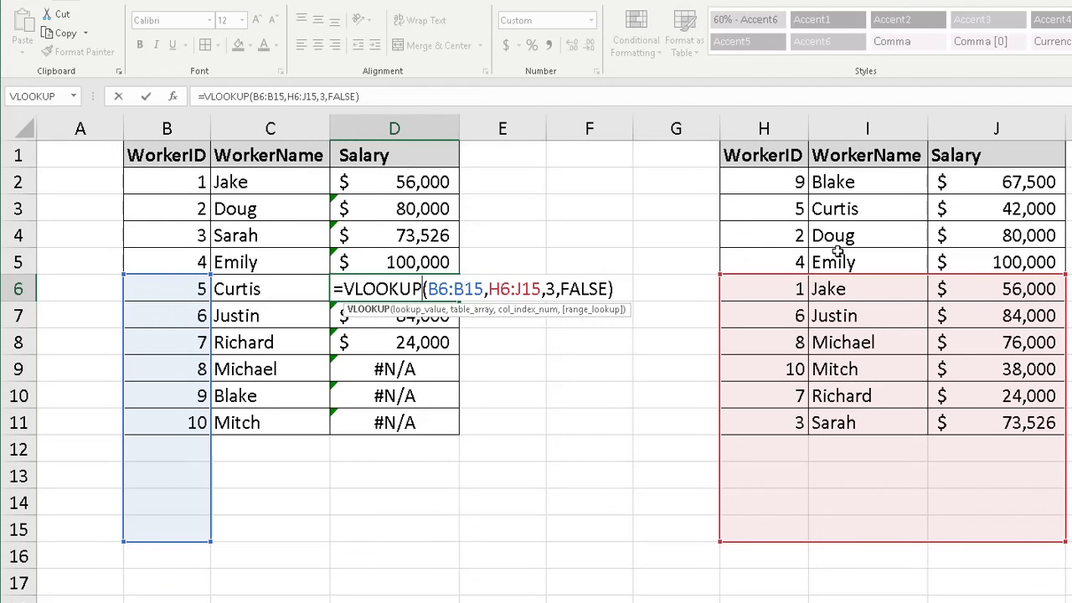
pyautogui.moveTo(880, 495); pyautogui.dragTo(676, 422)
pyautogui.click(411, 289)
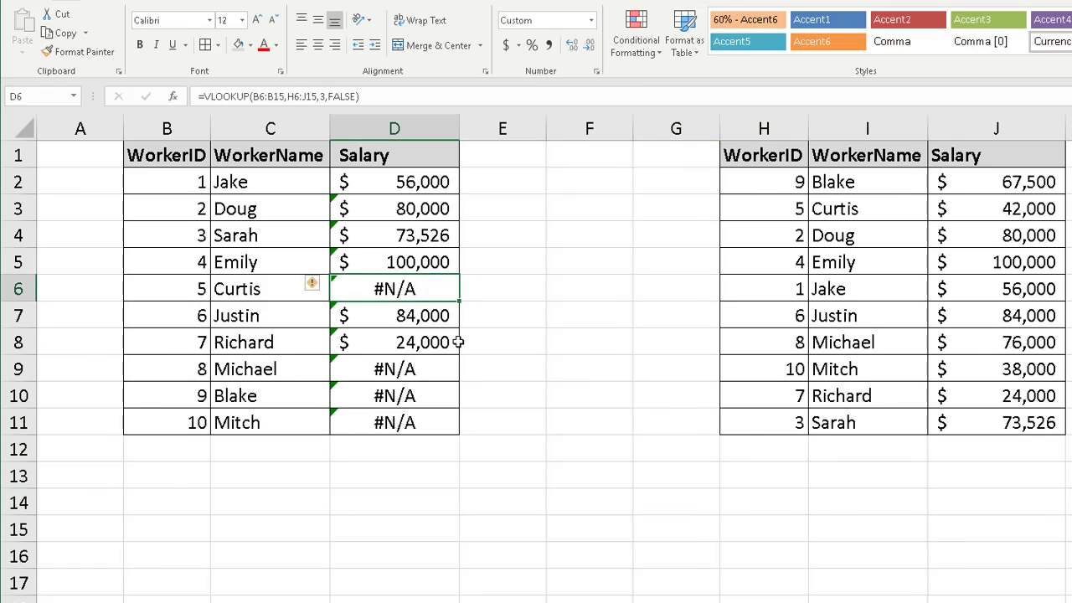
pyautogui.click(536, 419)
# Step: Make the ranges in D2's VLOOKUP absolute as $B$2:$B$11 and $H$2:$J$11, and fill the formula down to D11
pyautogui.click(400, 186)
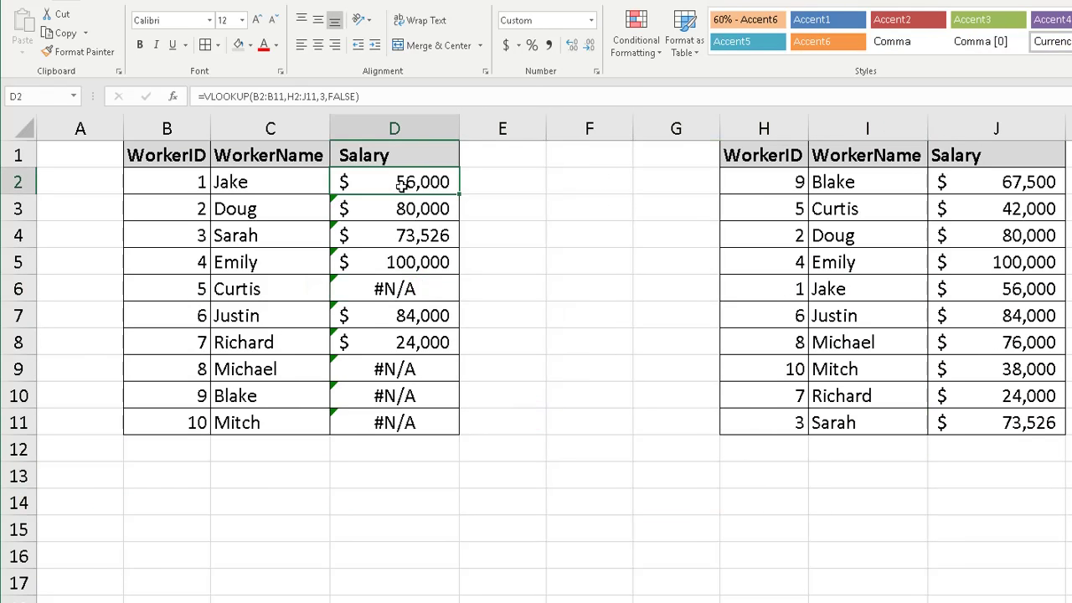
pyautogui.click(268, 96)
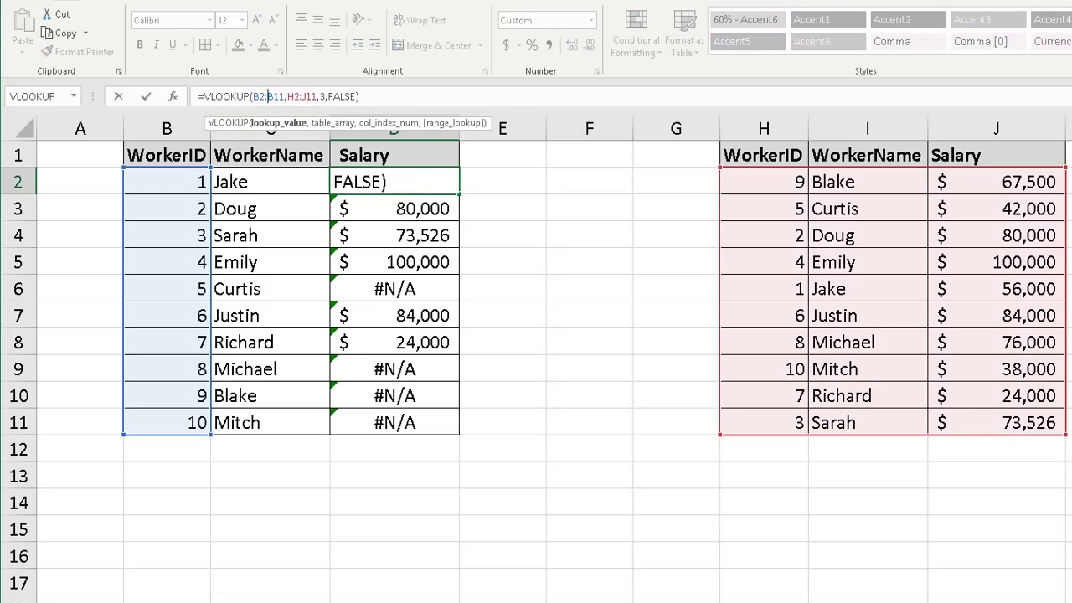
pyautogui.press('F4')
pyautogui.click(262, 98)
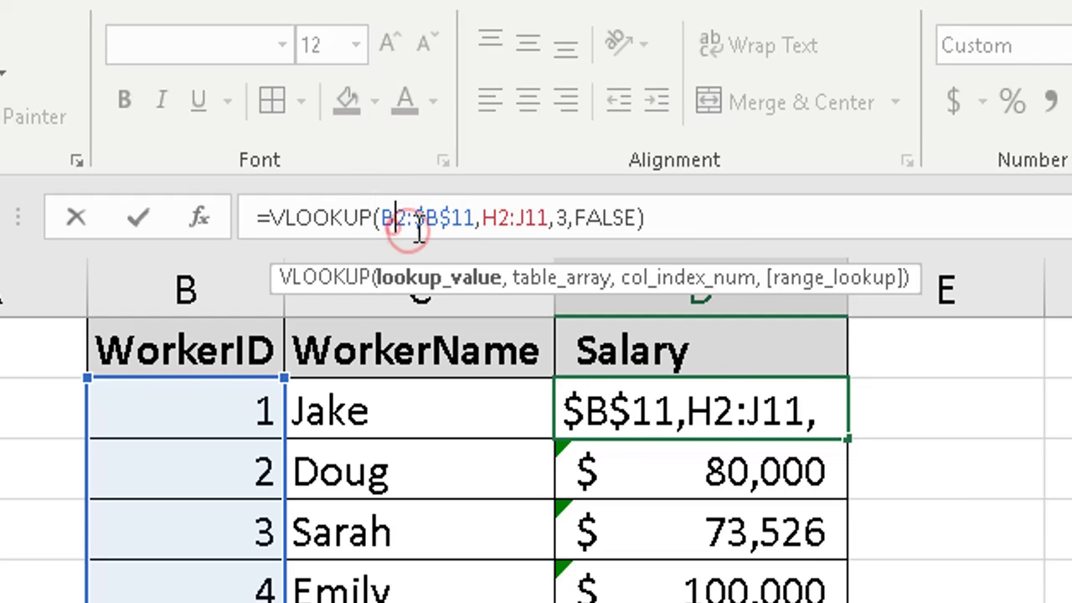
pyautogui.press('F4')
pyautogui.click(546, 219)
pyautogui.press('F4')
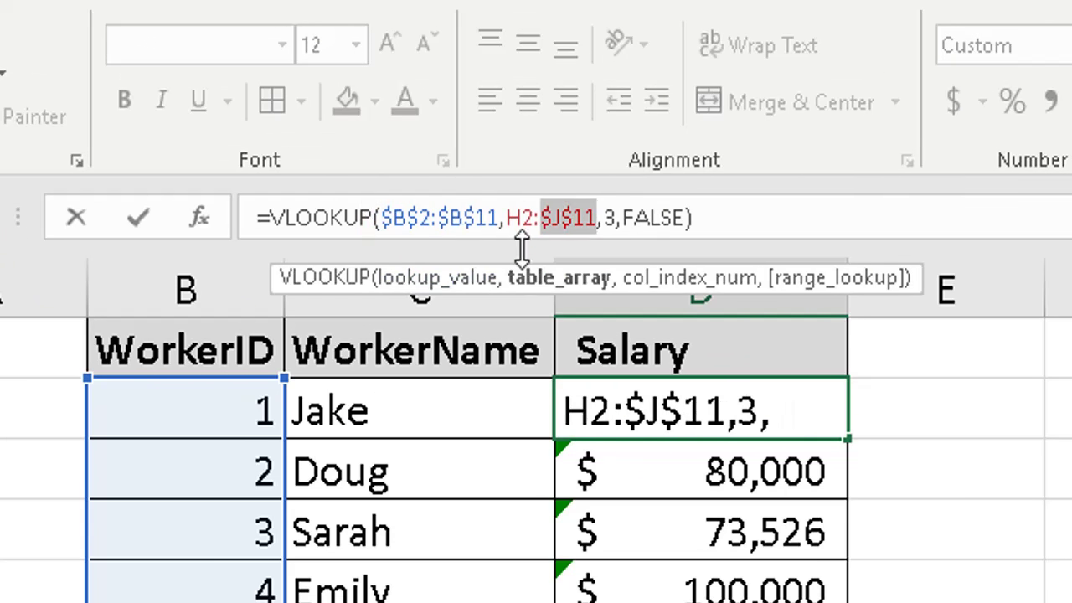
pyautogui.click(513, 219)
pyautogui.press('F4')
pyautogui.press('Return')
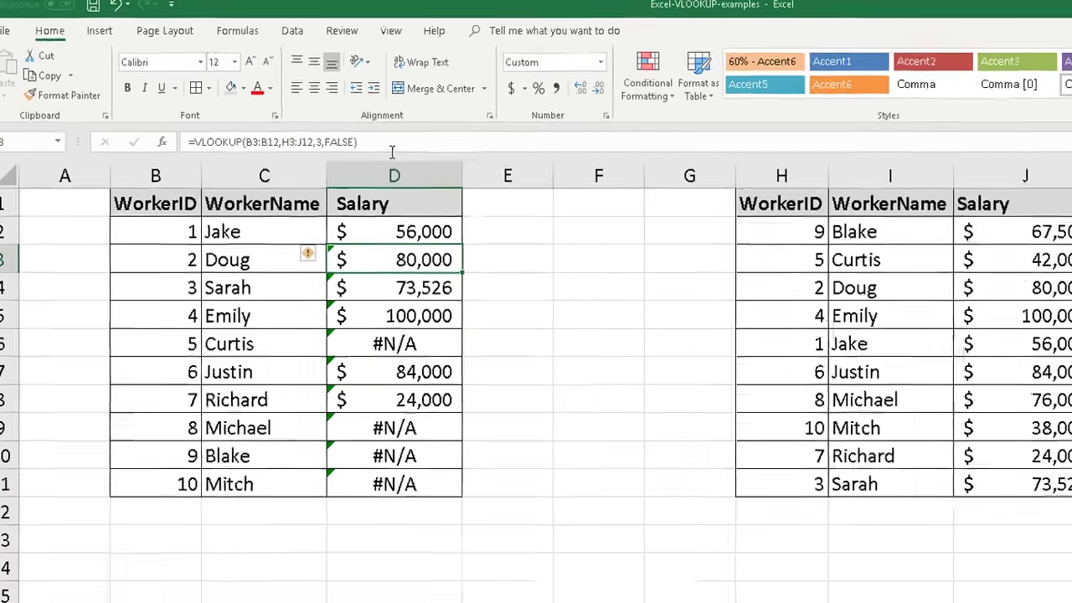
pyautogui.click(436, 221)
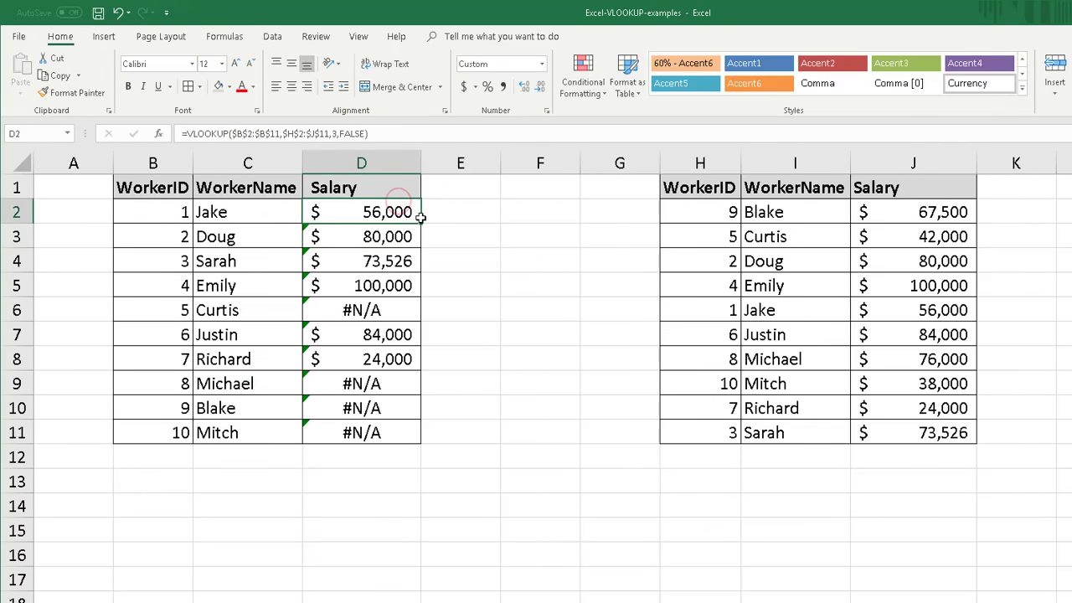
pyautogui.moveTo(423, 224); pyautogui.dragTo(418, 439)
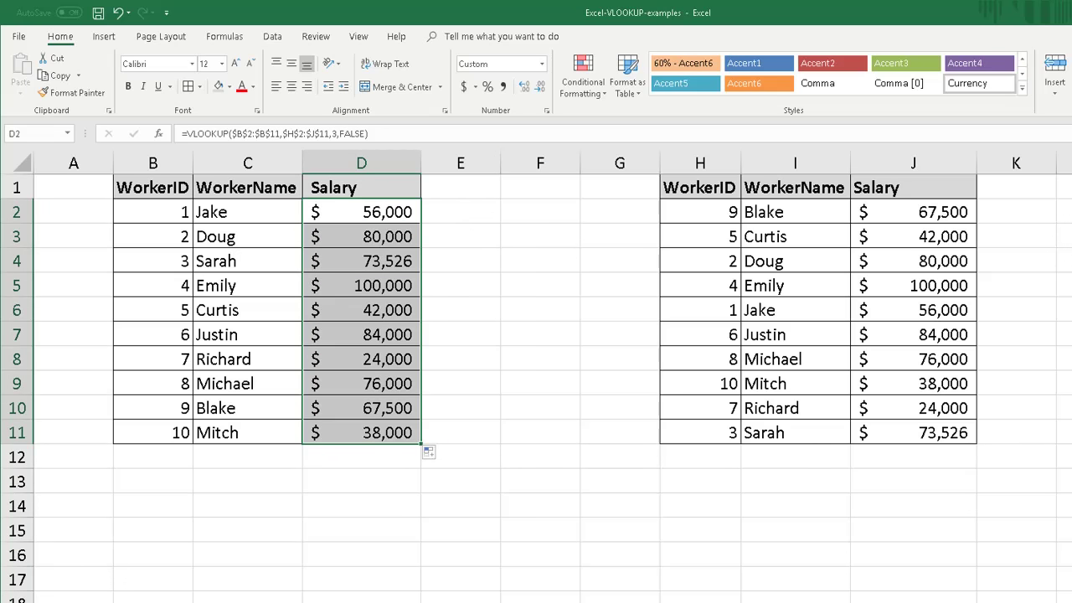
# Step: Clear the Salary results and enter a VLOOKUP in D2 with lookup value B:B, table array H:J, column index 3 and range lookup false
pyautogui.press('Delete')
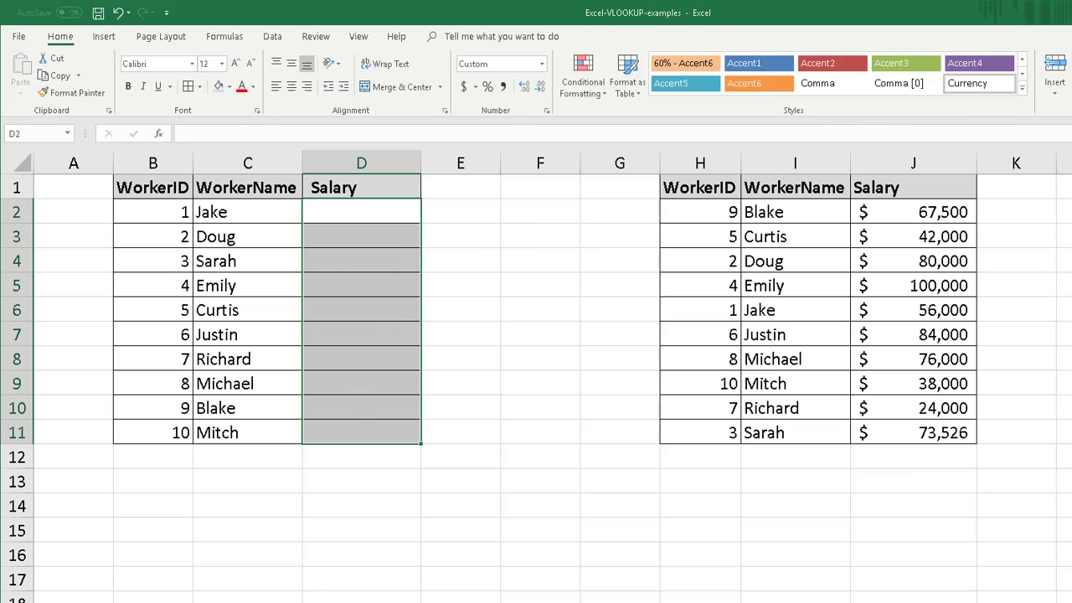
pyautogui.click(402, 212)
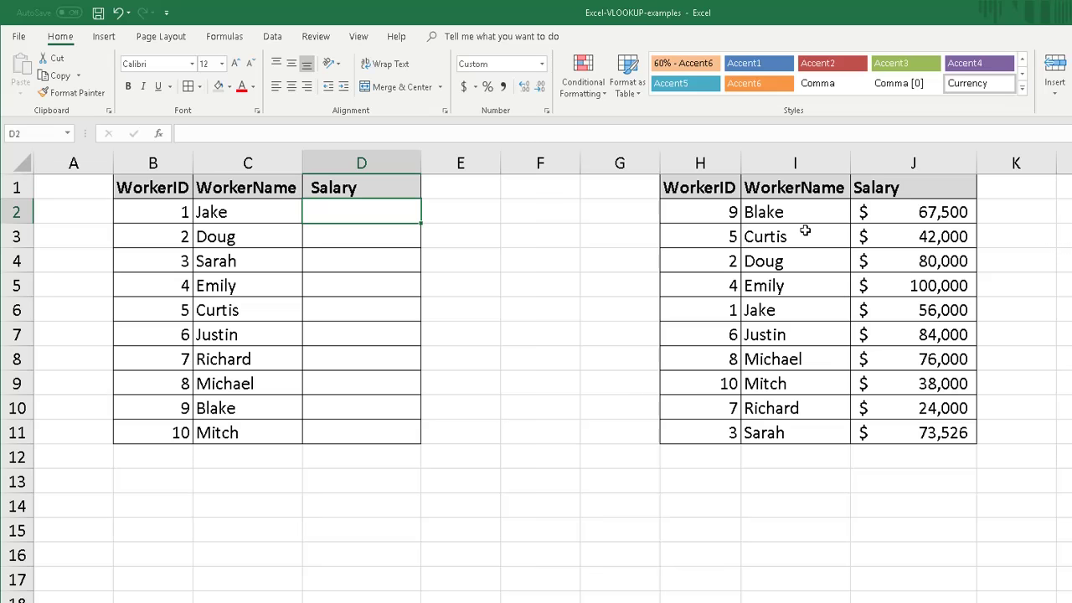
pyautogui.write('=Vlo')
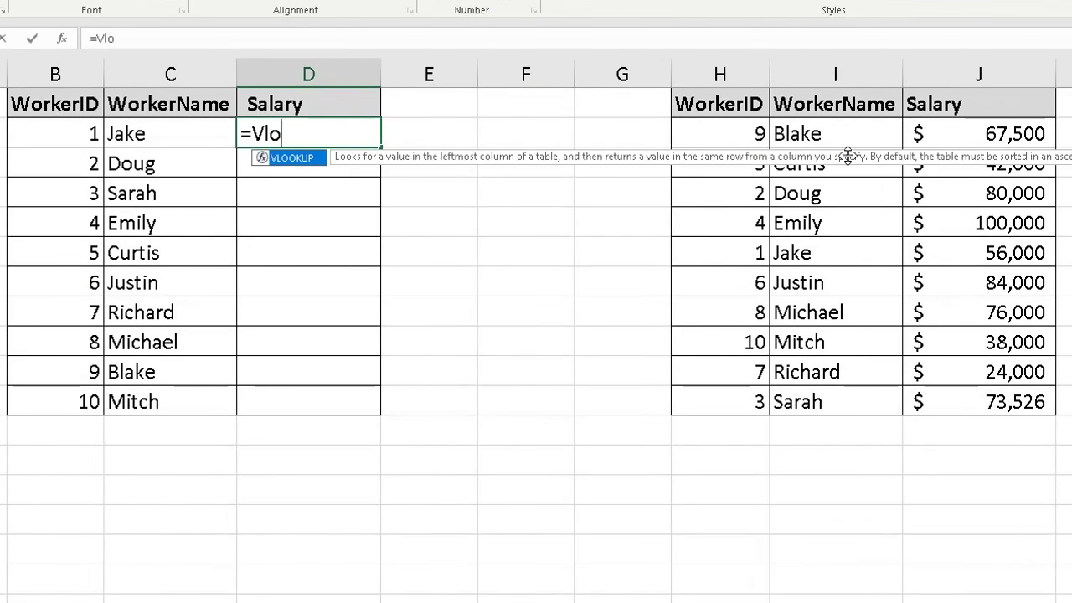
pyautogui.write('okup(')
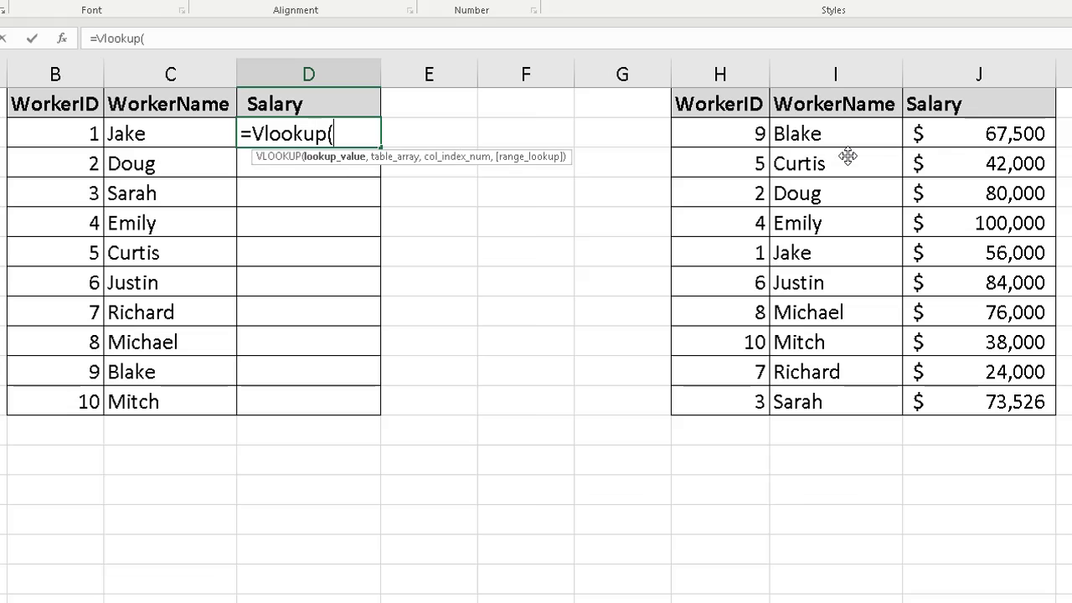
pyautogui.click(57, 74)
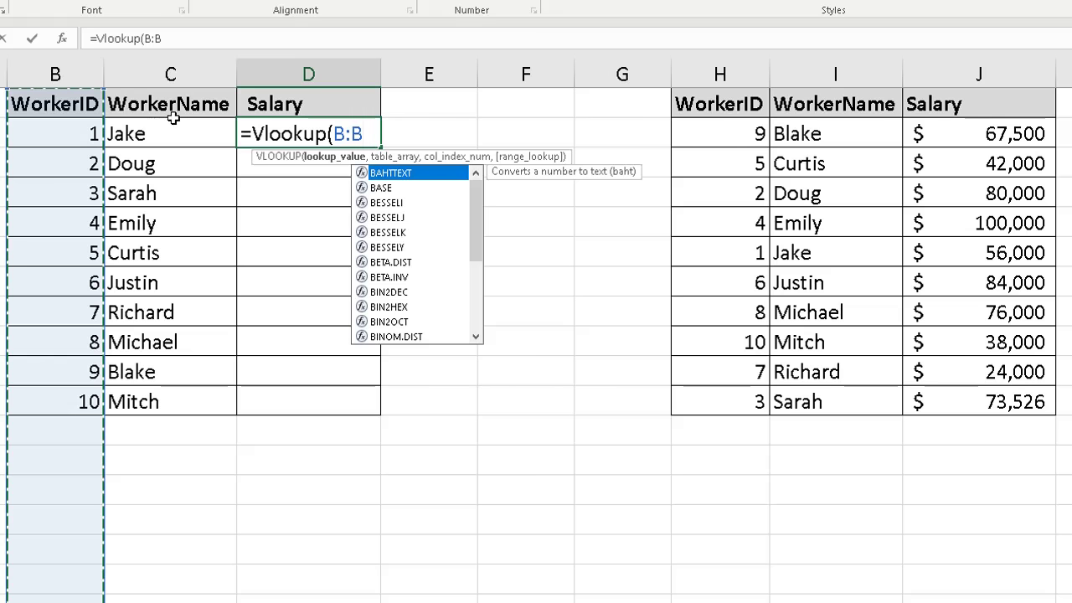
pyautogui.write(',')
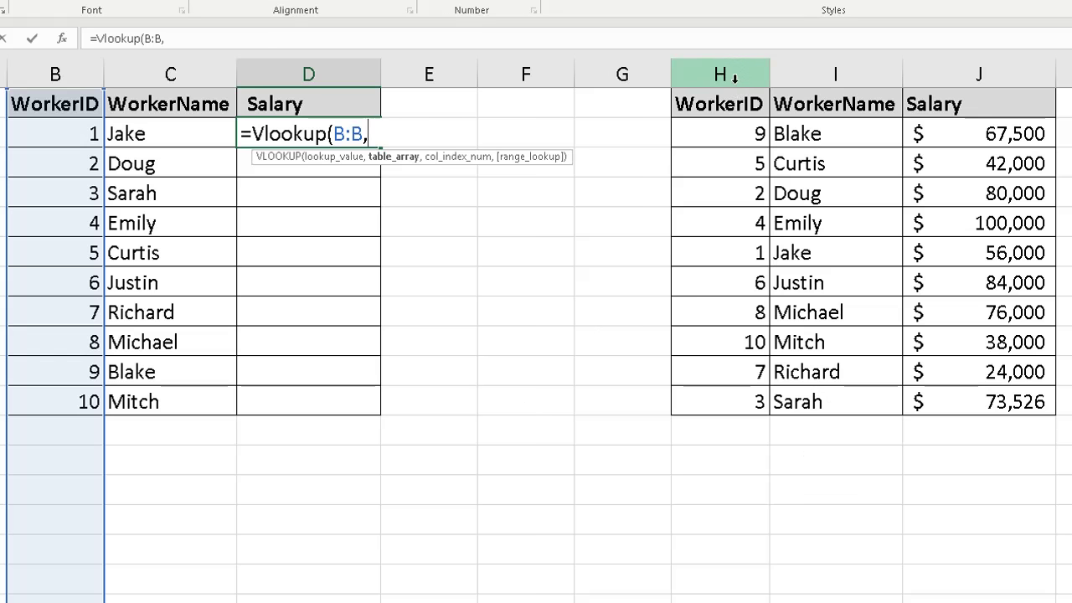
pyautogui.moveTo(735, 75); pyautogui.dragTo(967, 84)
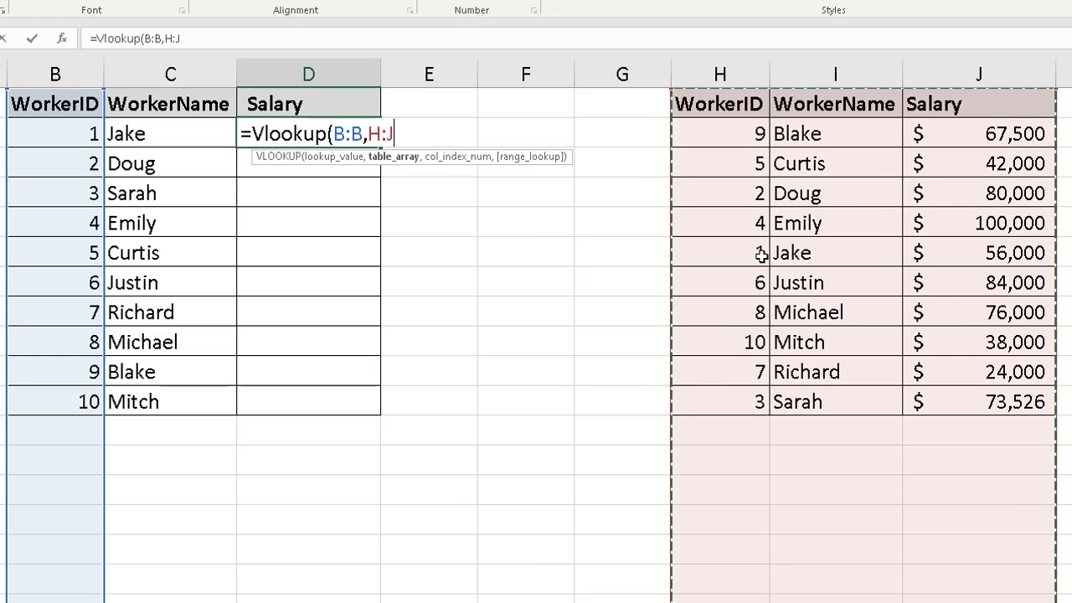
pyautogui.write(',')
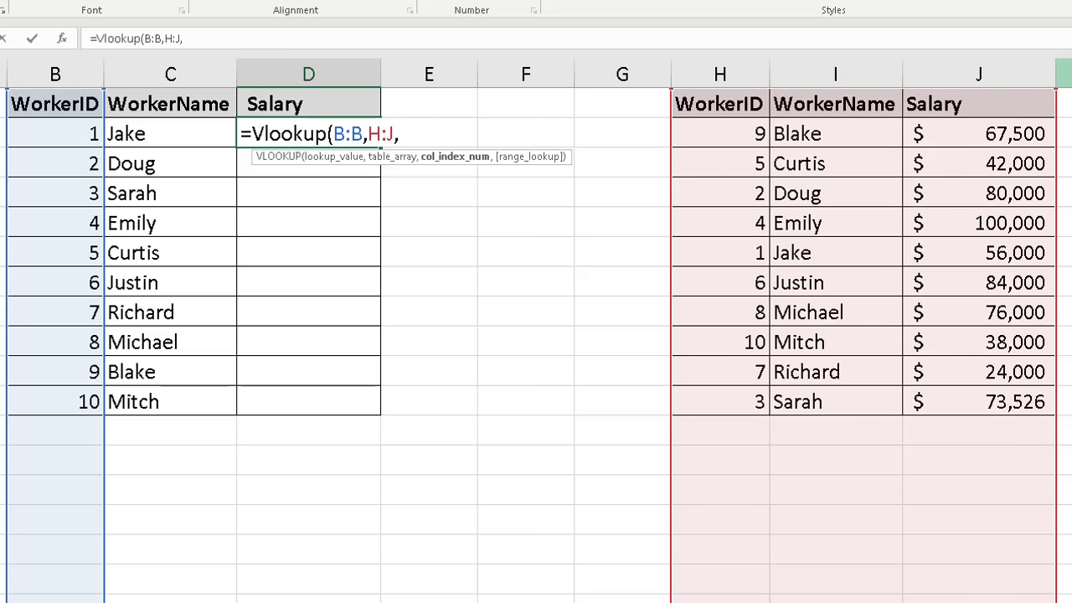
pyautogui.write('3,')
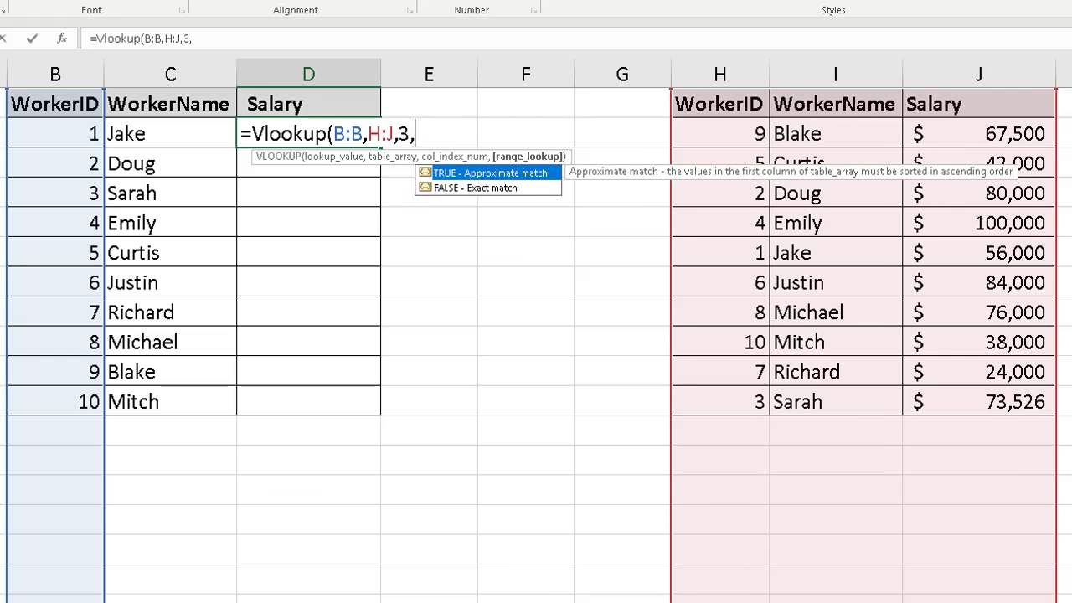
pyautogui.write('false')
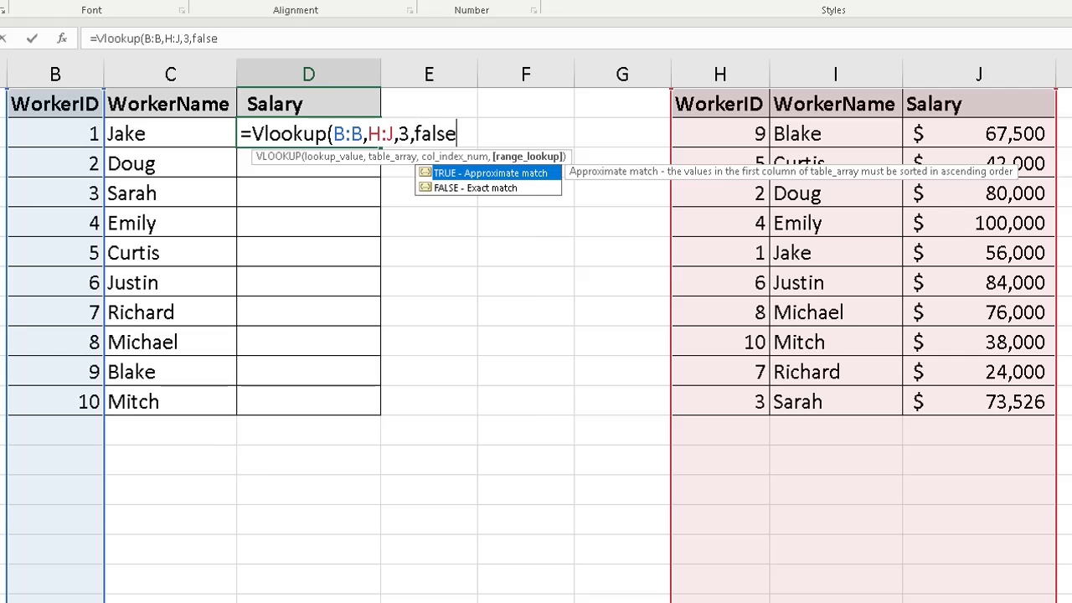
pyautogui.write(')')
pyautogui.press('Return')
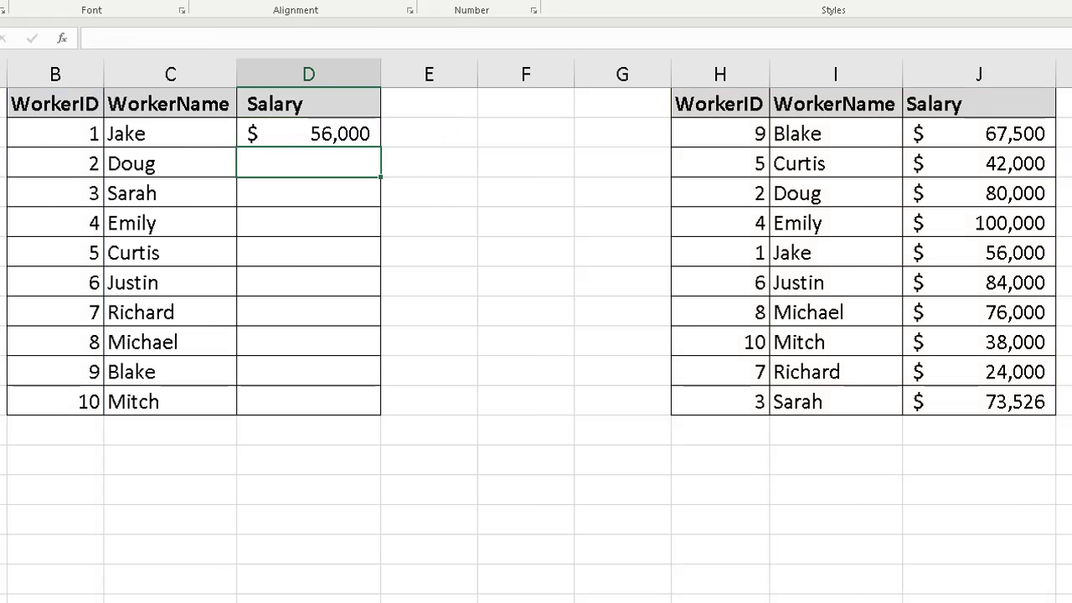
# Step: Fill D2's whole-column VLOOKUP down to D11, and clear the filled Salary cells through D12
pyautogui.click(366, 139)
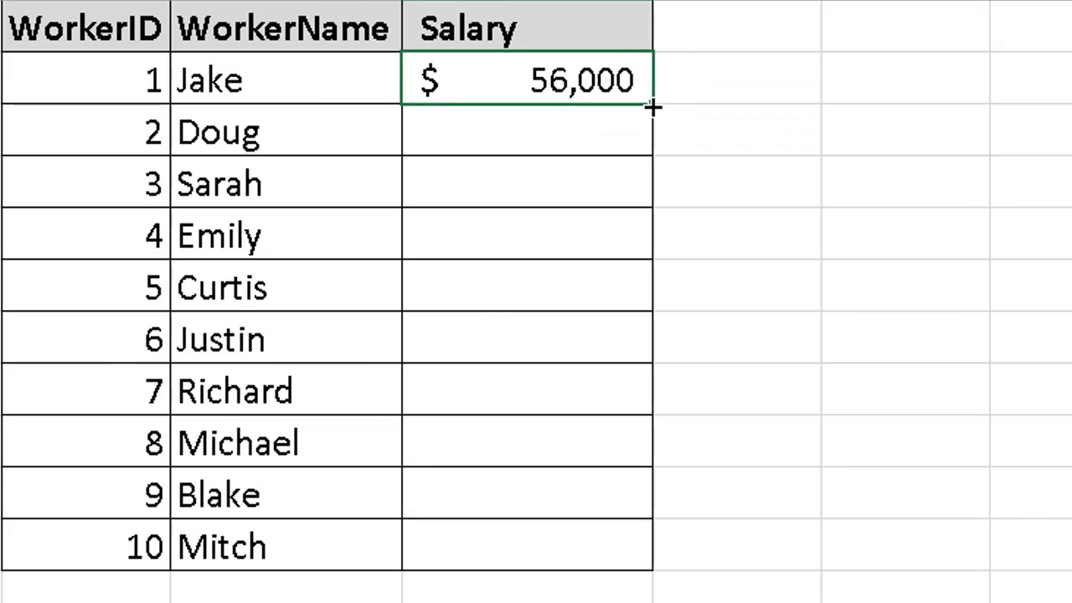
pyautogui.doubleClick(652, 104)
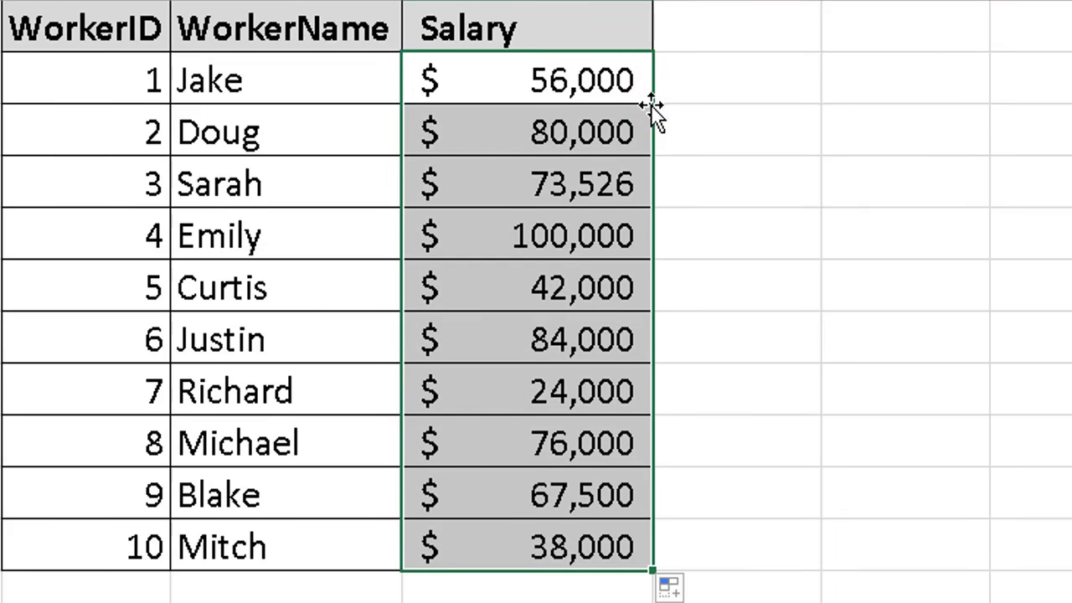
pyautogui.moveTo(543, 80); pyautogui.dragTo(520, 593)
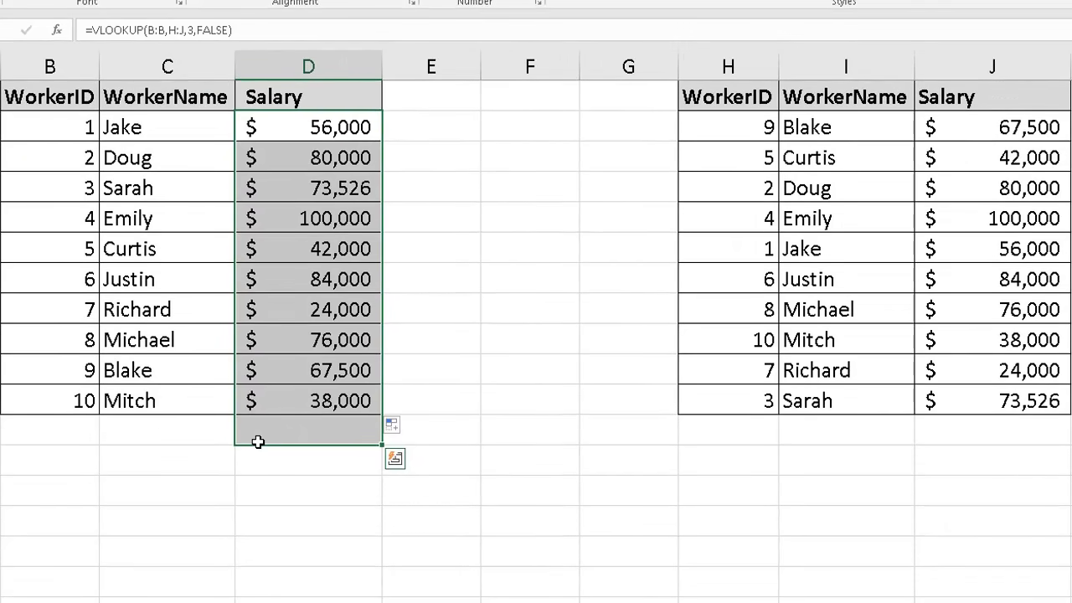
pyautogui.press('Delete')
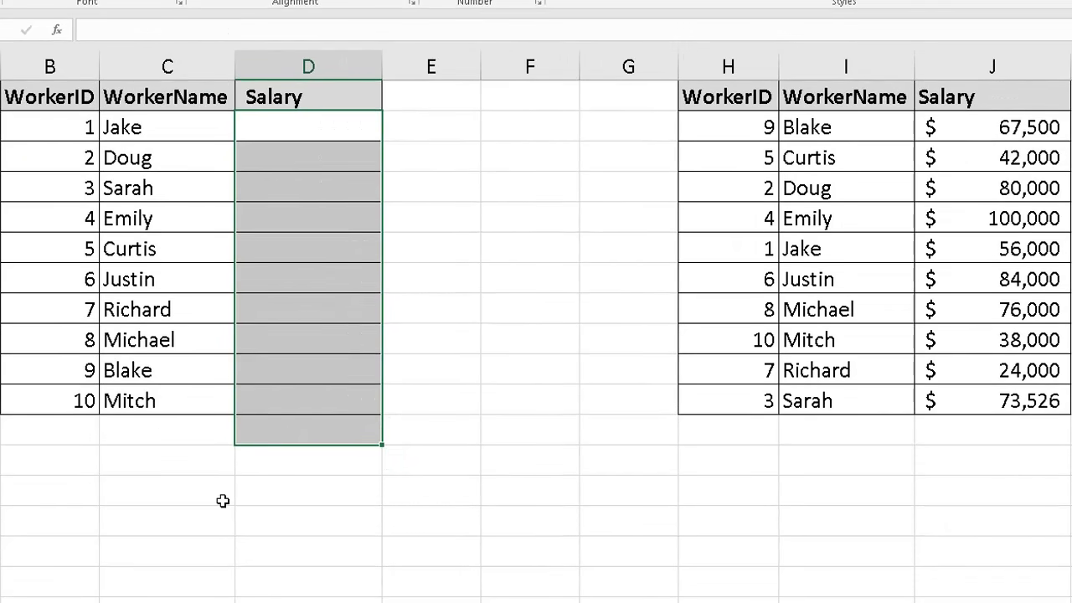
# Step: Enter a VLOOKUP in D2 with lookup value C:C, table array I:J, column index 2 and range lookup false
pyautogui.click(302, 137)
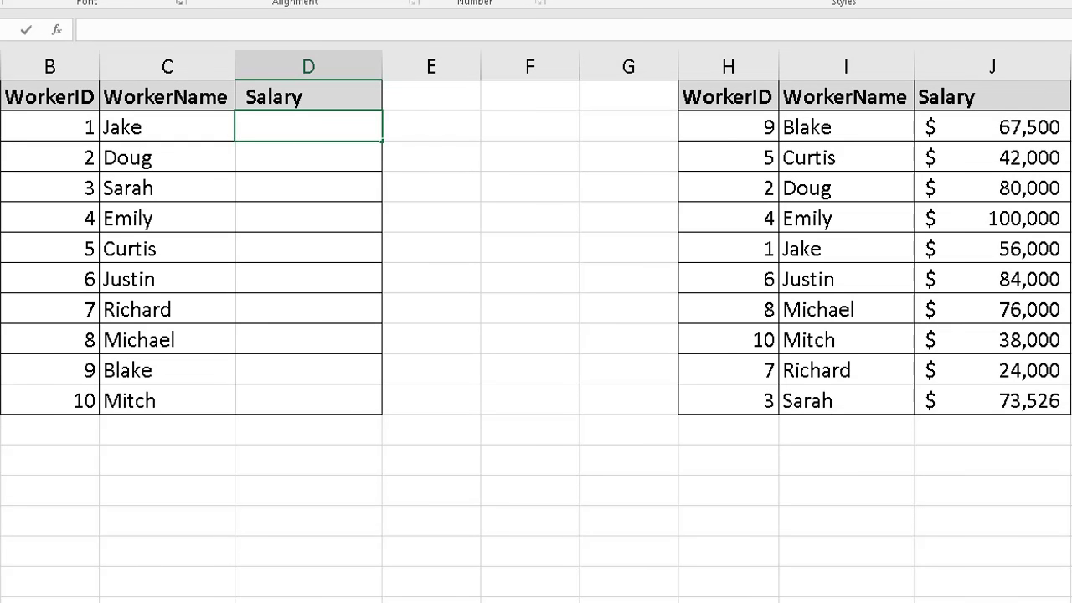
pyautogui.write('vlookupo')
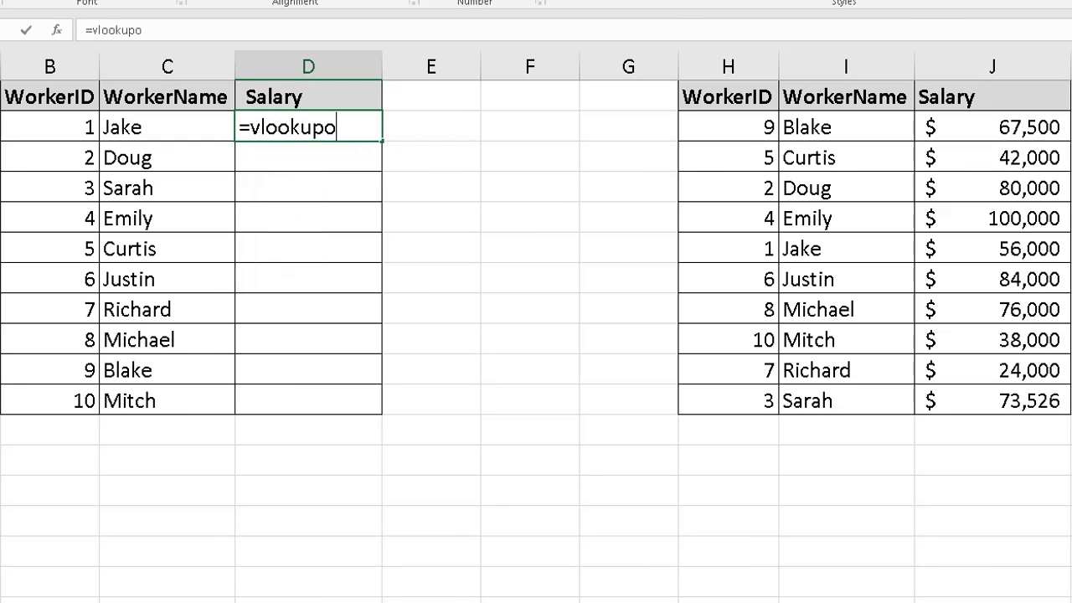
pyautogui.press('BackSpace')
pyautogui.press('BackSpace')
pyautogui.write('p(')
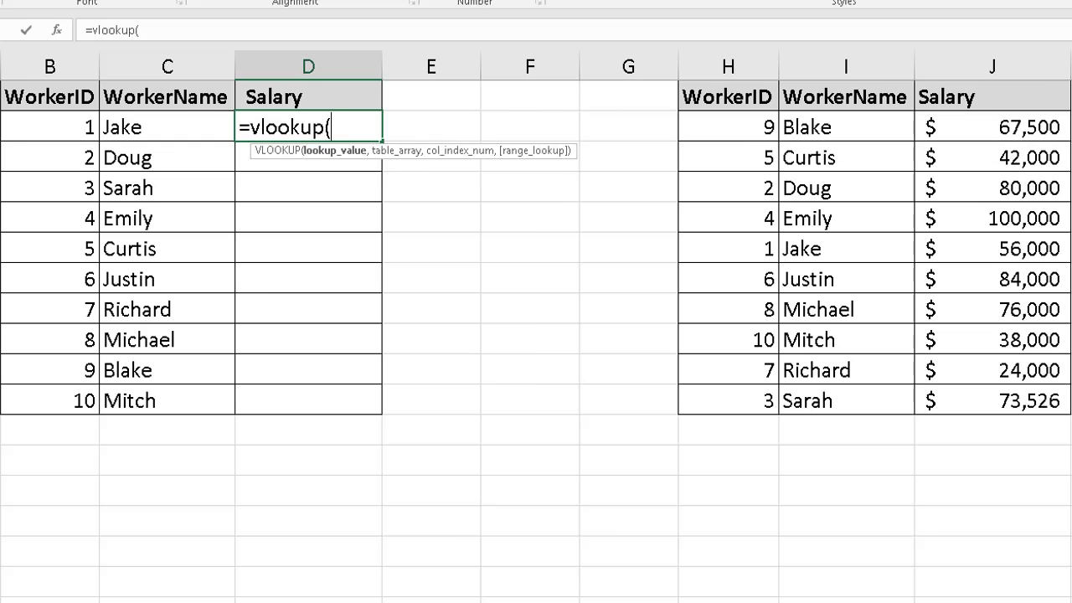
pyautogui.click(169, 66)
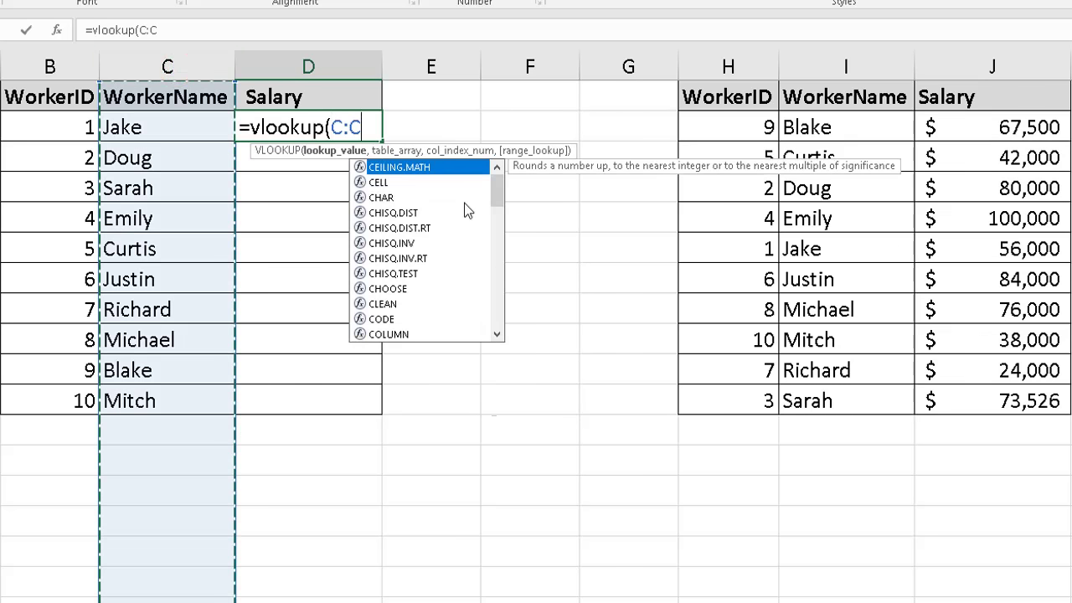
pyautogui.write(',')
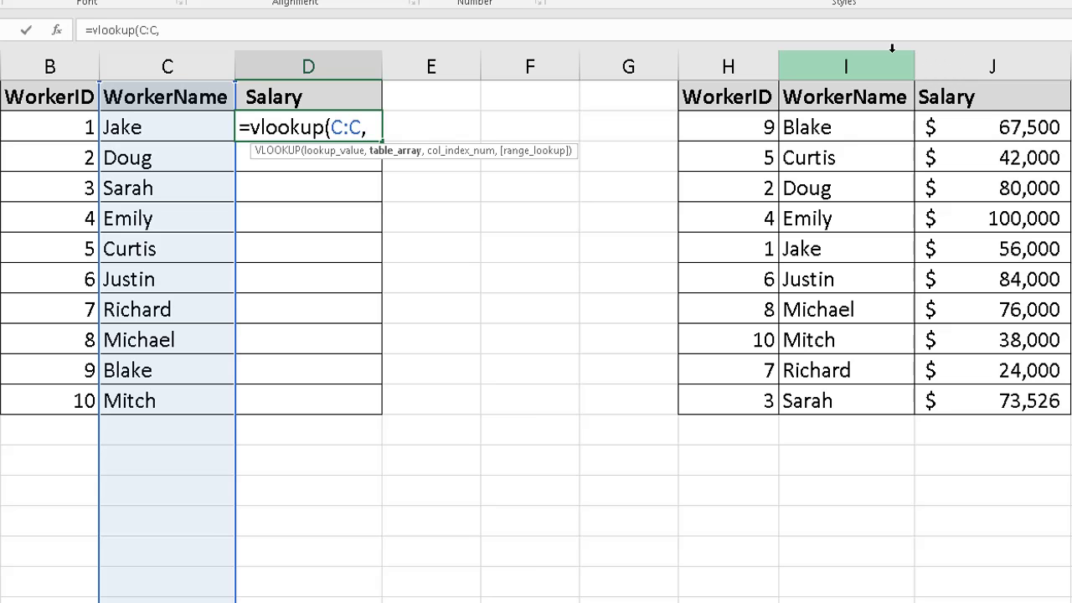
pyautogui.moveTo(892, 48); pyautogui.dragTo(997, 60)
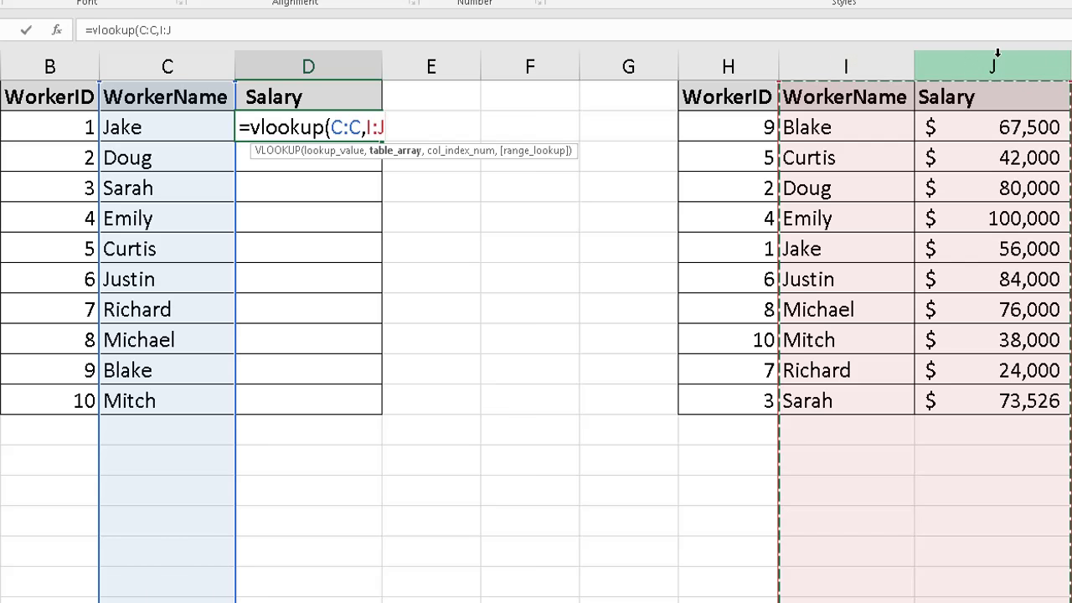
pyautogui.write(',')
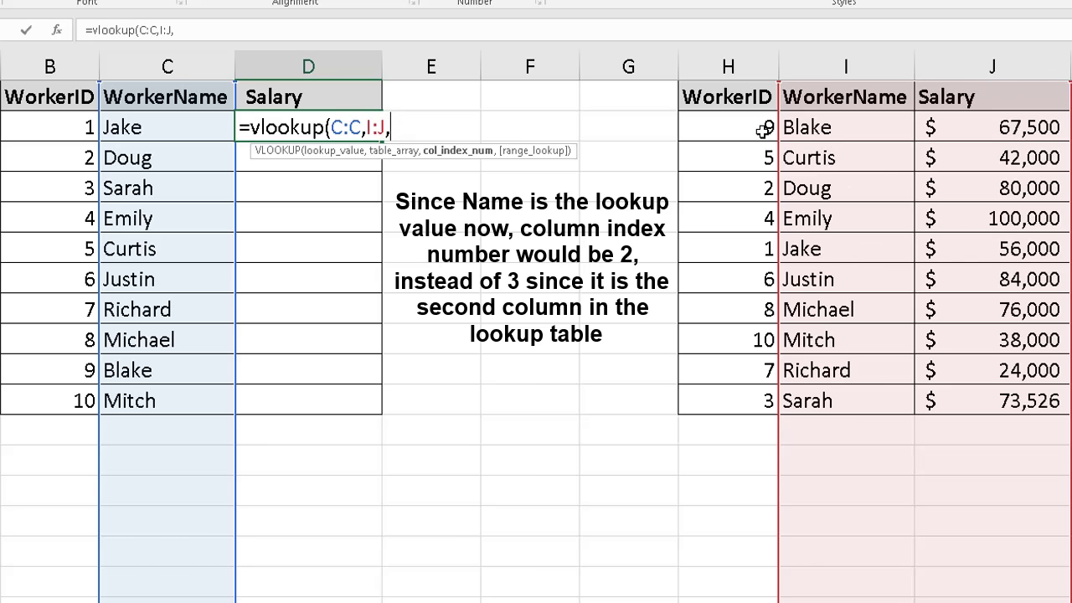
pyautogui.write('2,fals')
pyautogui.press('BackSpace')
pyautogui.write('e)')
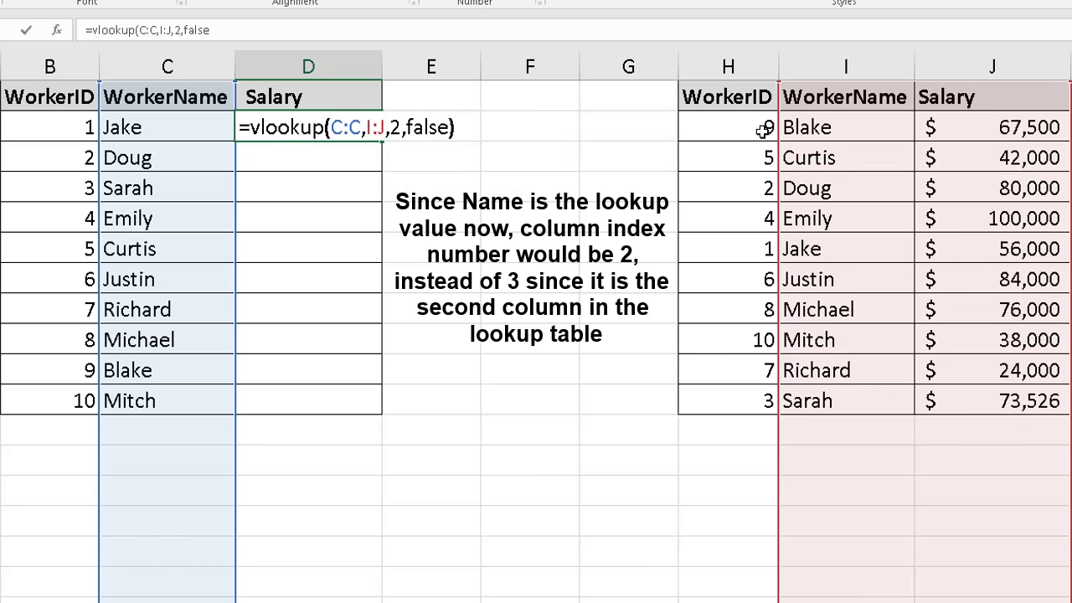
pyautogui.press('Return')
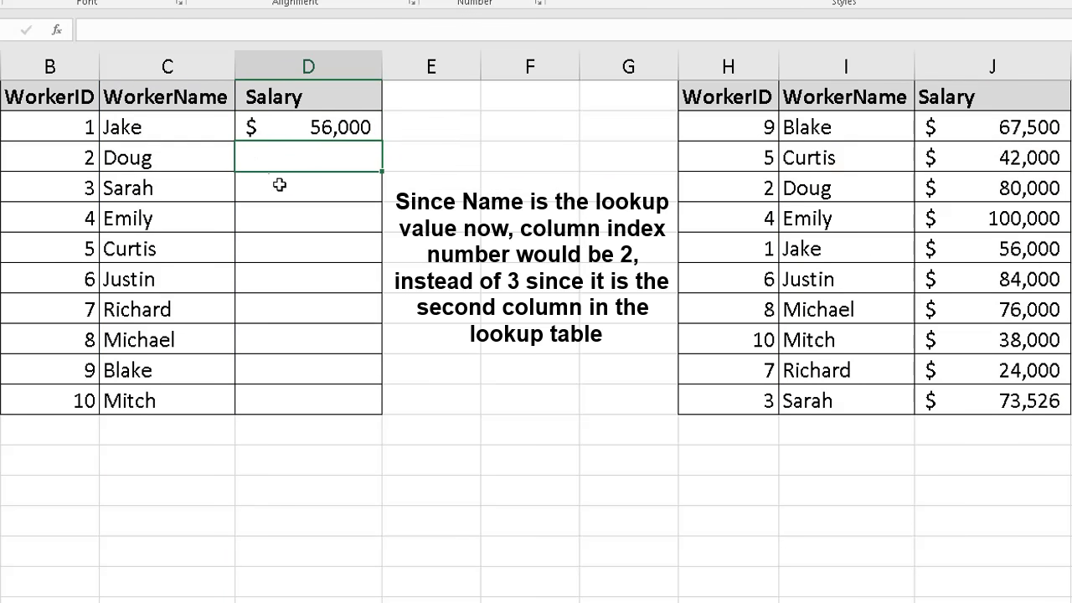
# Step: Fill the WorkerName-based VLOOKUP from D2 down to D11
pyautogui.click(348, 134)
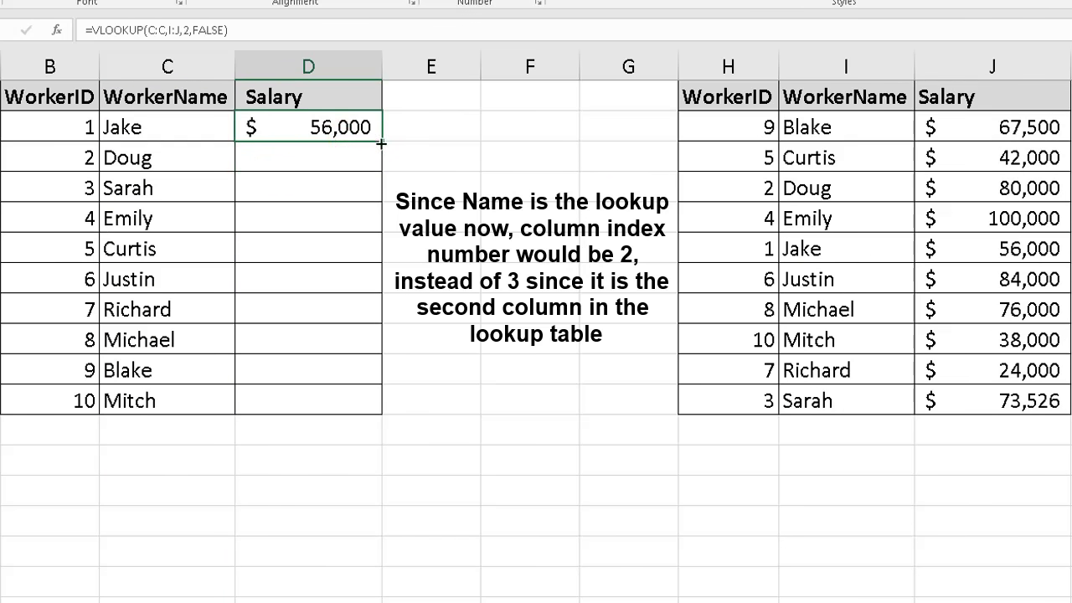
pyautogui.doubleClick(381, 144)
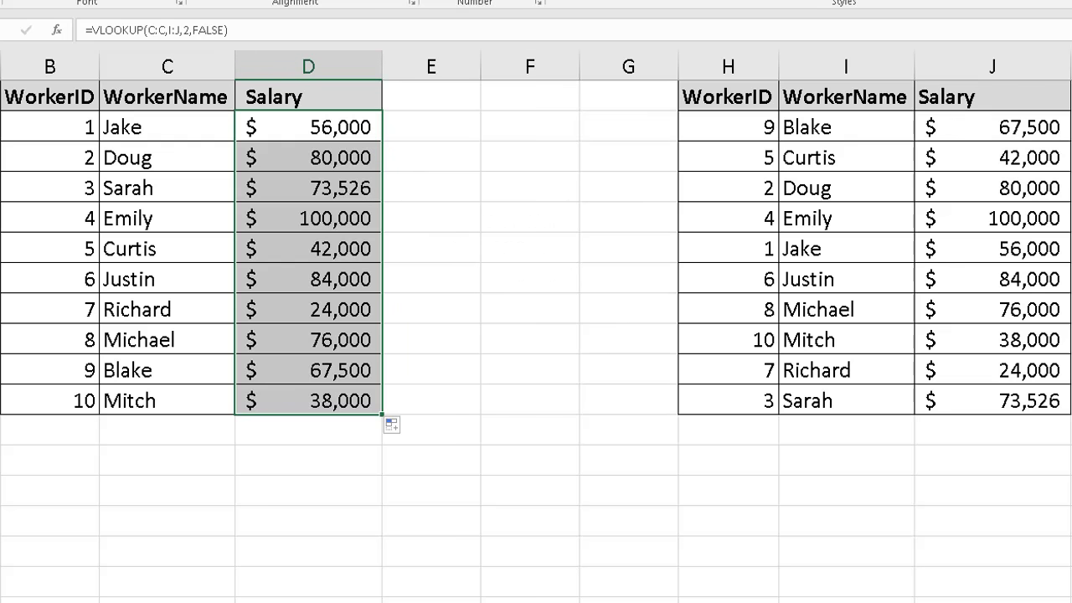
pyautogui.scroll(-1, 794, 567)
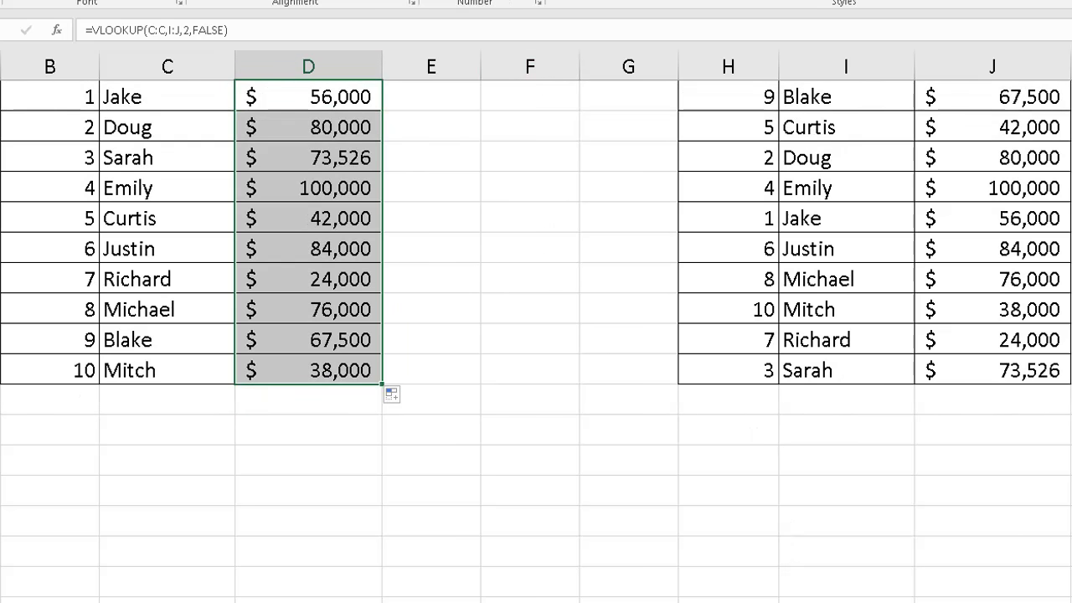
pyautogui.scroll(1, 795, 567)
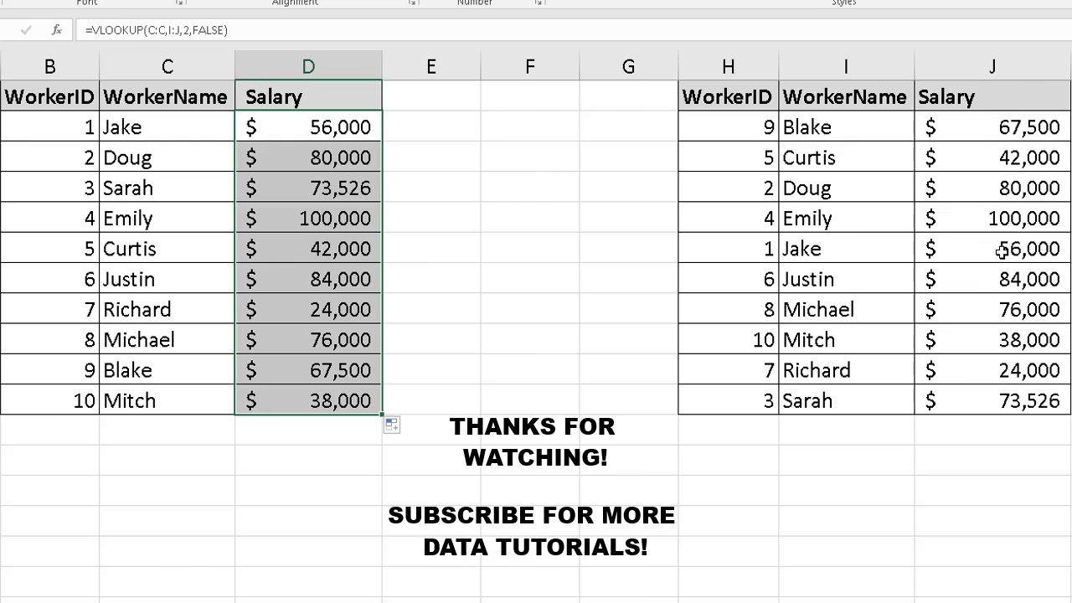